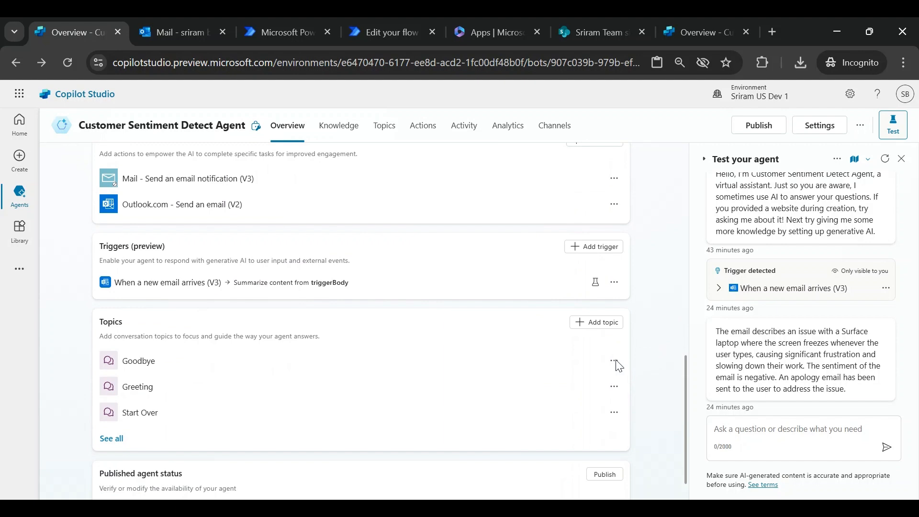
- Test the existing email trigger on the Customer Sentiment Detect Agent using the Nov 10, 06:53 PM instance
{"action": "left_click", "coordinate": [595, 284]}
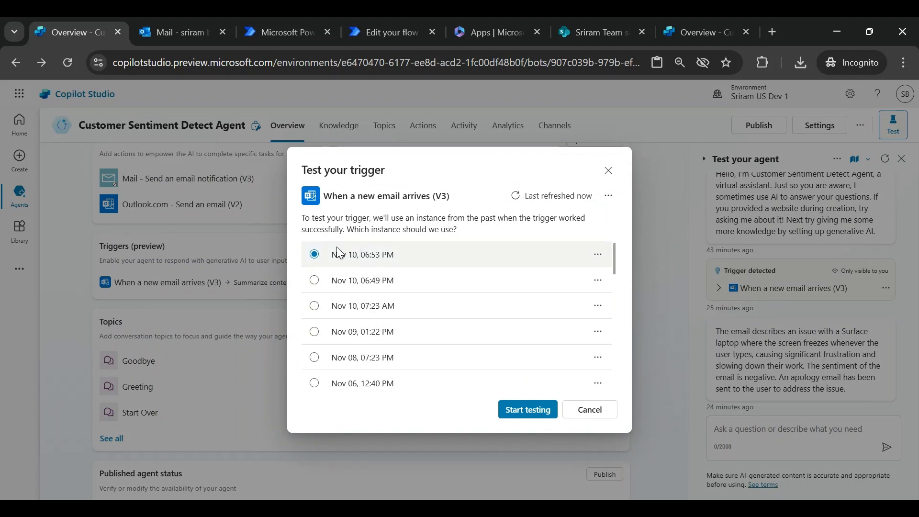
{"action": "left_click", "coordinate": [524, 417]}
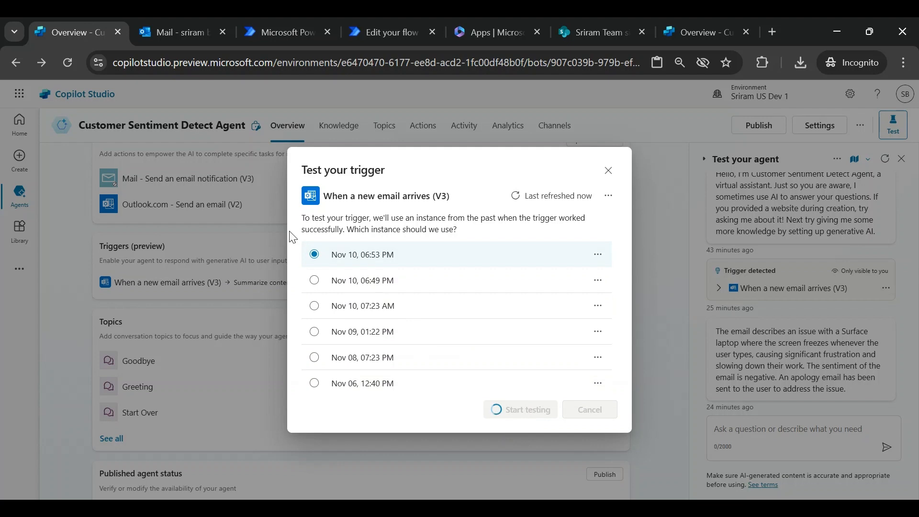
- Review the incoming complaint email, the agent's activity map and the apology reply in the Outlook inbox
{"action": "left_click", "coordinate": [185, 32]}
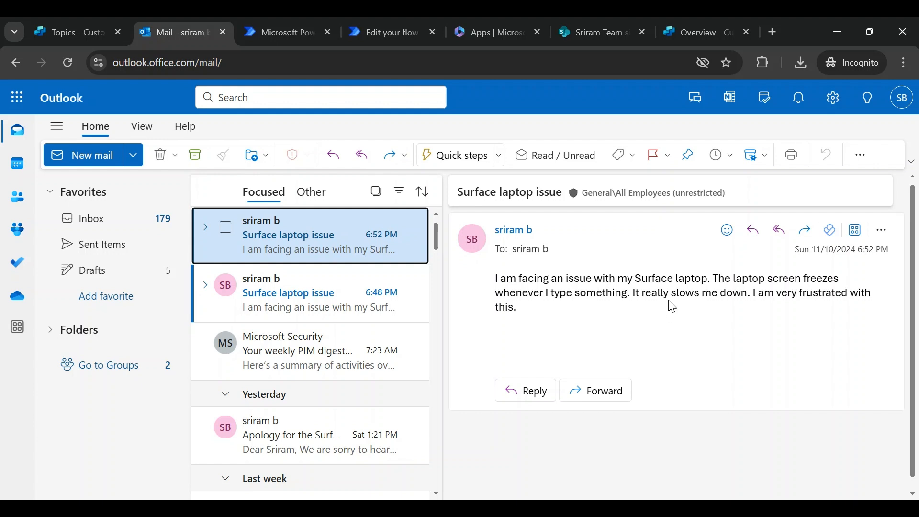
{"action": "left_click", "coordinate": [84, 37]}
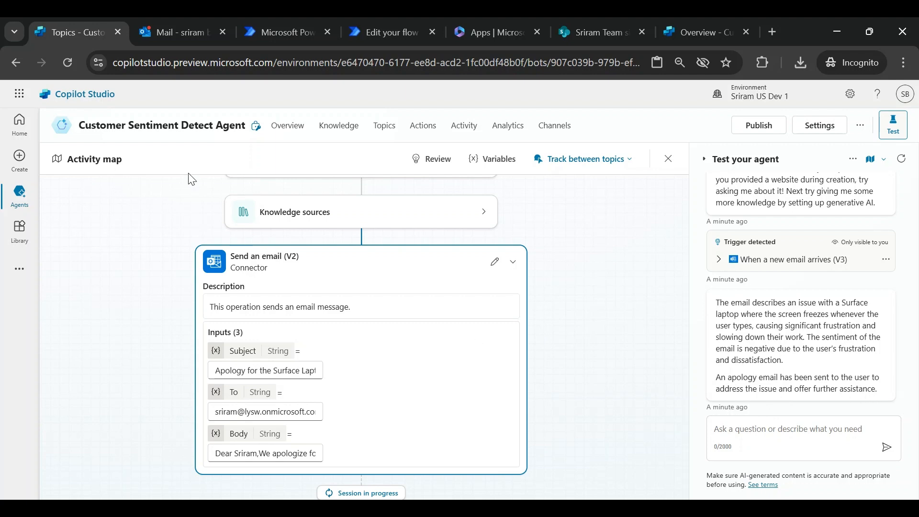
{"action": "left_click", "coordinate": [160, 35]}
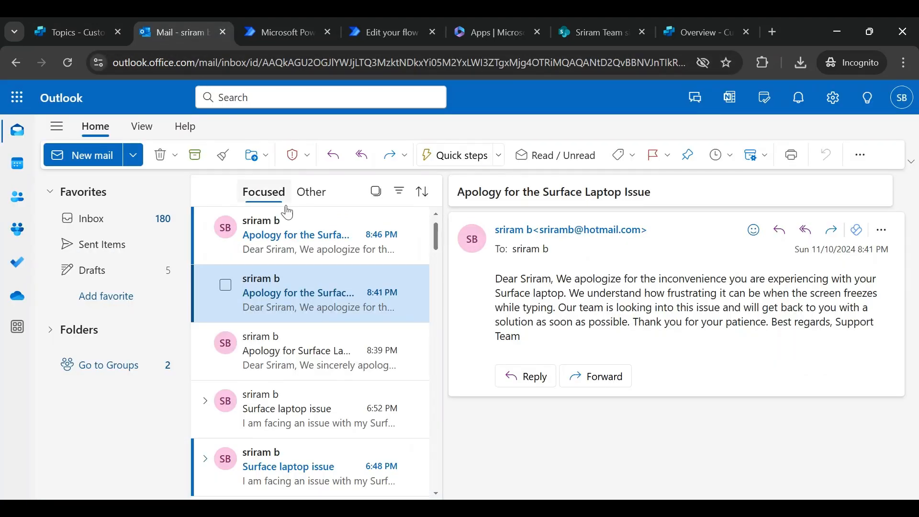
{"action": "left_click", "coordinate": [277, 249]}
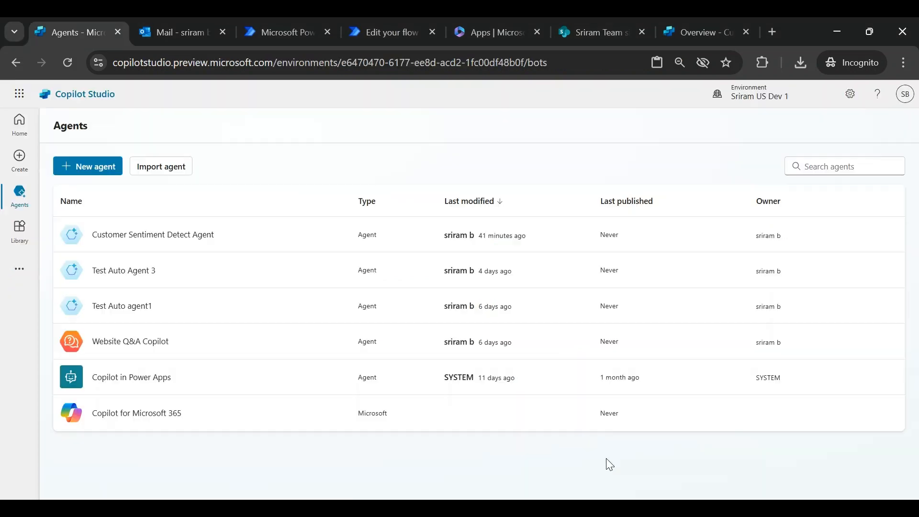
- Create a new agent through manual configuration and name it "Customer Sentiment Agent"
{"action": "left_click", "coordinate": [98, 170]}
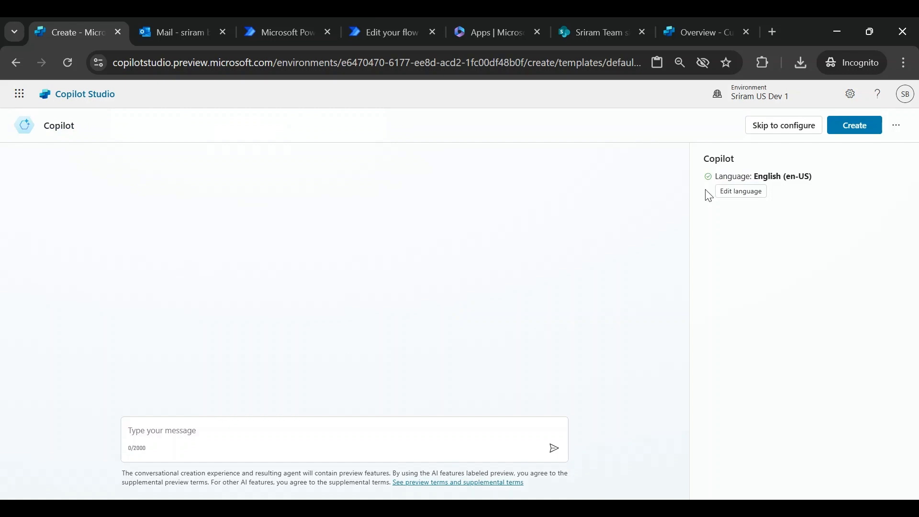
{"action": "left_click", "coordinate": [761, 129]}
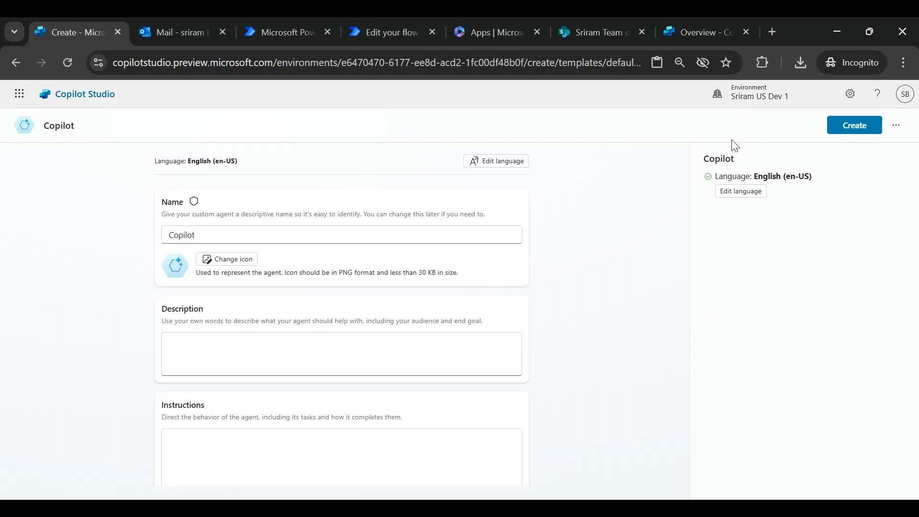
{"action": "double_click", "coordinate": [237, 237]}
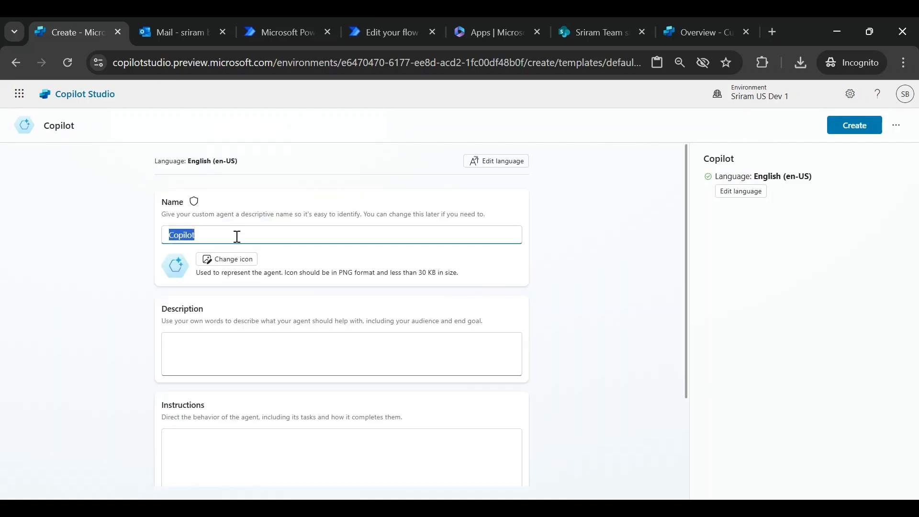
{"action": "type", "text": "Customer Sentiment A"}
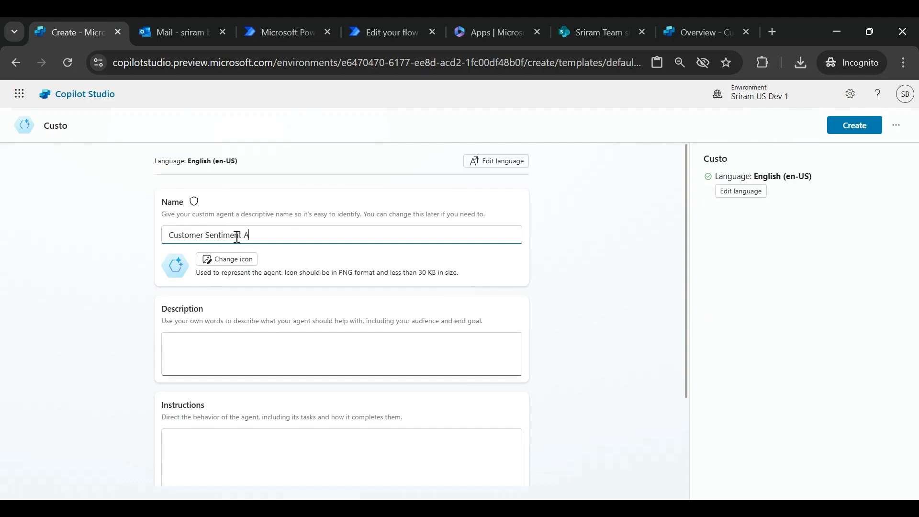
{"action": "type", "text": "gent"}
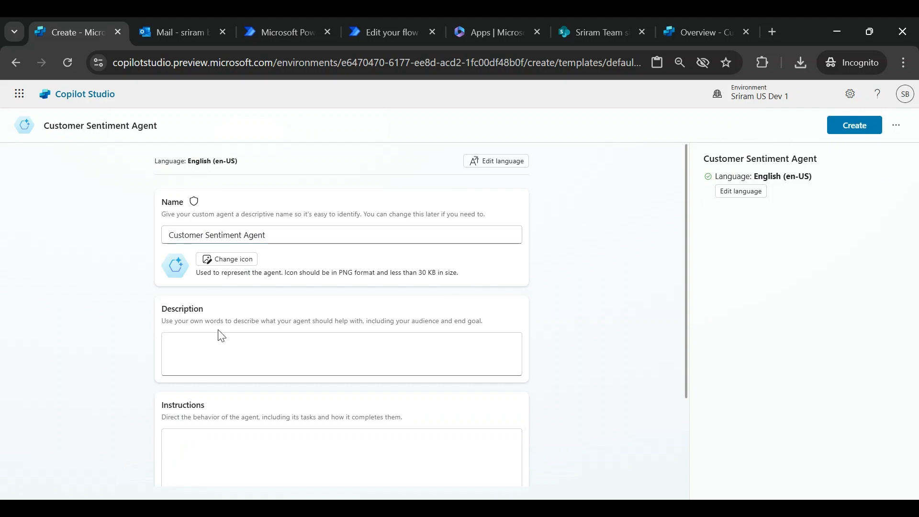
- Paste the description "You are an agent that detects customer sentiment from incoming emails." and create the agent
{"action": "left_click", "coordinate": [221, 352]}
{"action": "type", "text": "You are an agent that detects customer sentiment from incoming emails."}
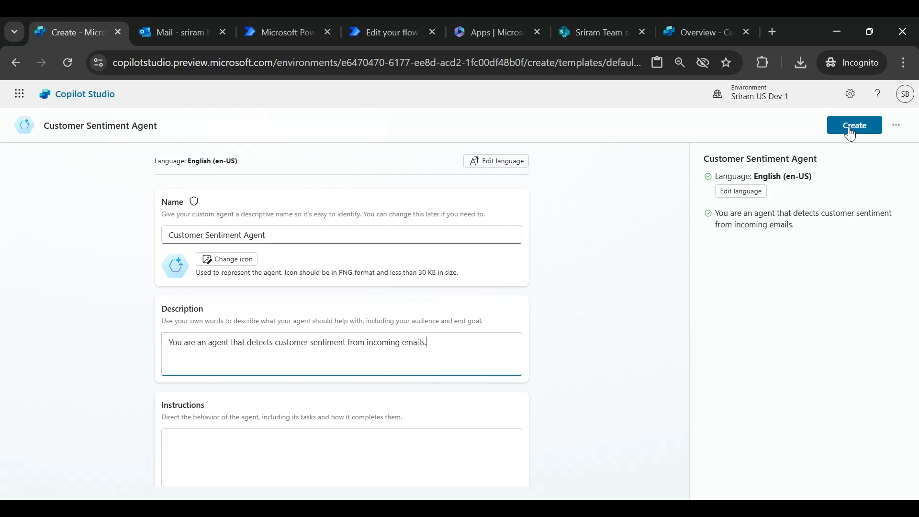
{"action": "left_click", "coordinate": [865, 131]}
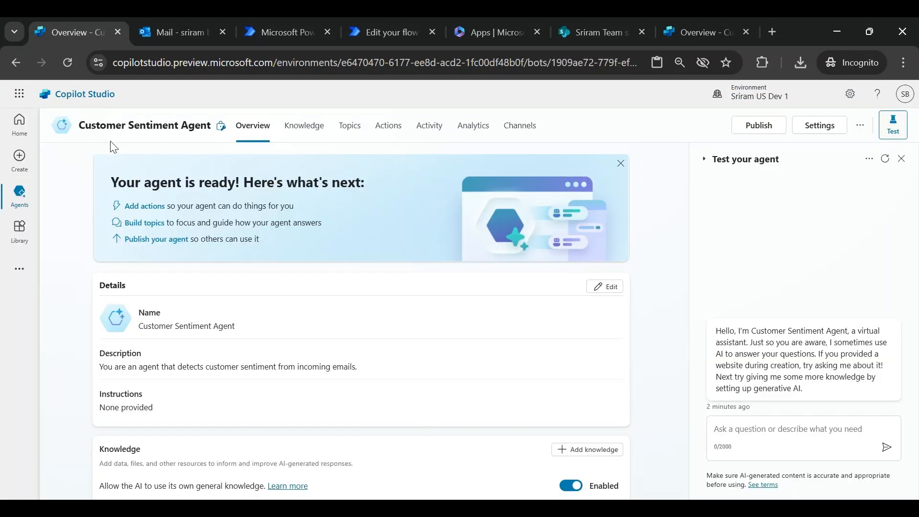
- Switch the agent's conversation mode to Generative (preview) in the generative AI settings and save
{"action": "scroll", "coordinate": [660, 375], "scroll_direction": "down", "scroll_amount": 5}
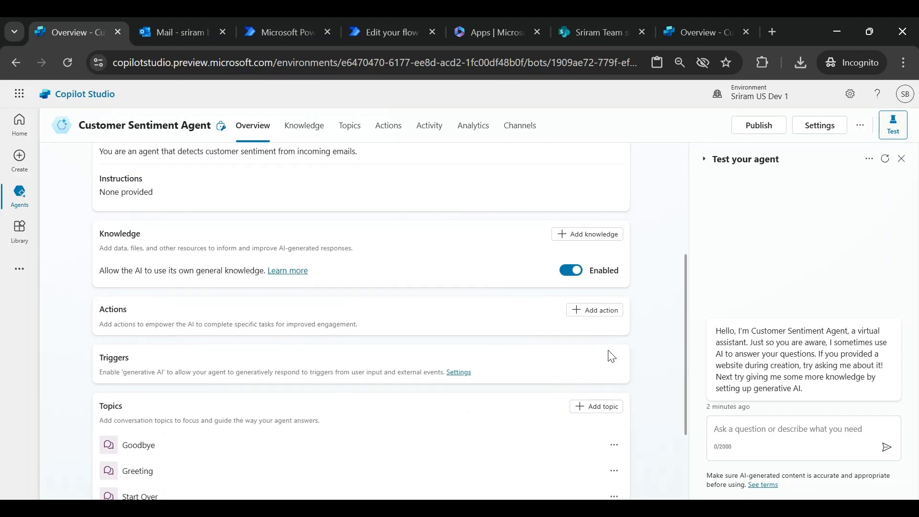
{"action": "left_click", "coordinate": [458, 373]}
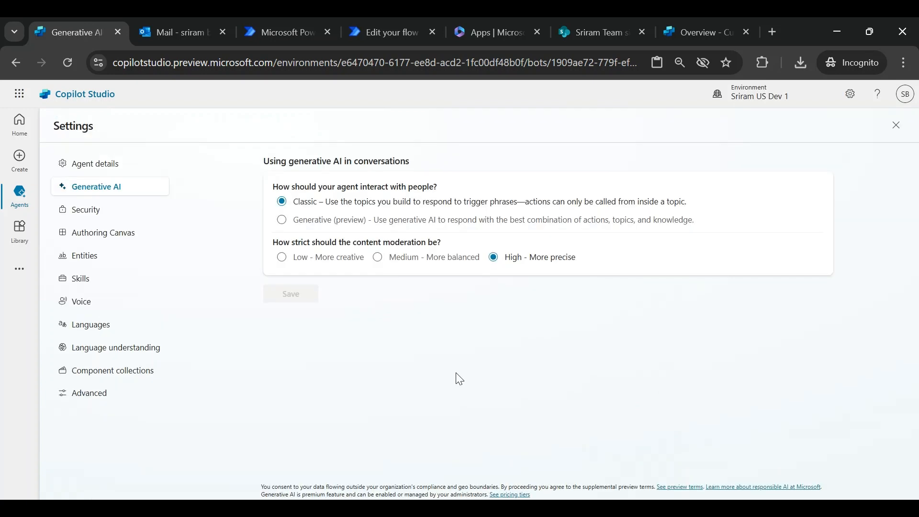
{"action": "left_click", "coordinate": [281, 221]}
{"action": "left_click", "coordinate": [299, 296]}
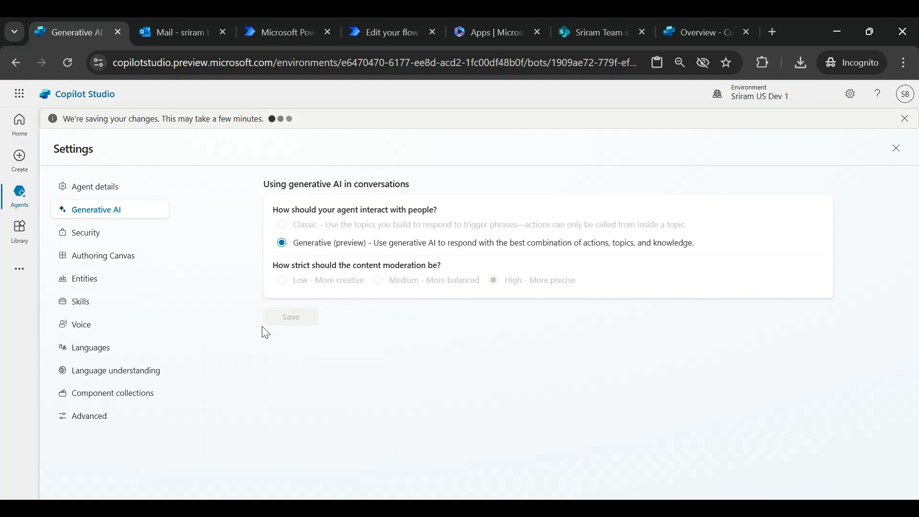
- Reopen the Customer Sentiment Agent and start adding a "When a new email arrives (V3)" trigger with its default sign-ins
{"action": "mouse_move", "coordinate": [23, 208]}
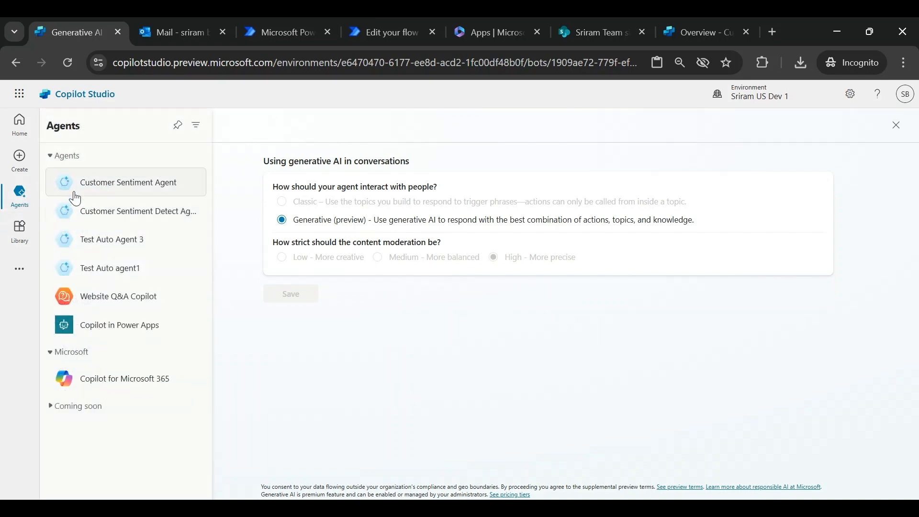
{"action": "left_click", "coordinate": [94, 182]}
{"action": "left_click", "coordinate": [521, 316]}
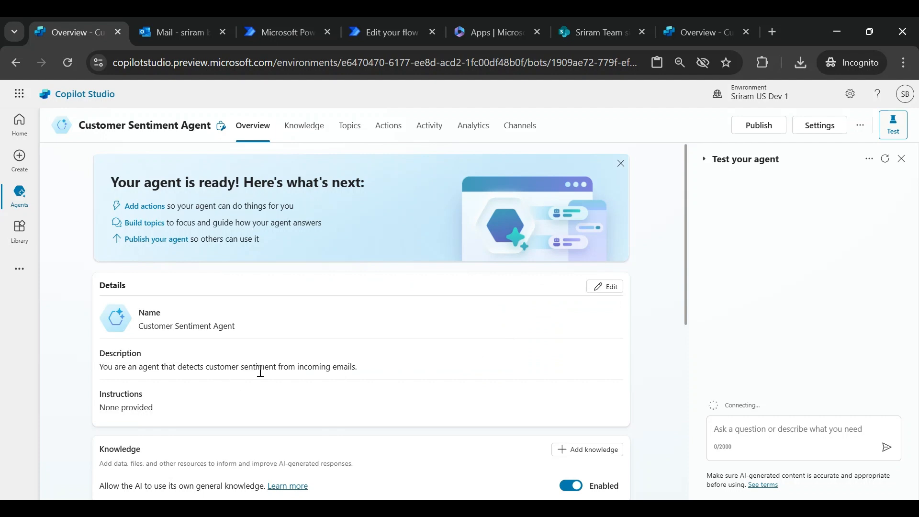
{"action": "scroll", "coordinate": [282, 374], "scroll_direction": "down", "scroll_amount": 5}
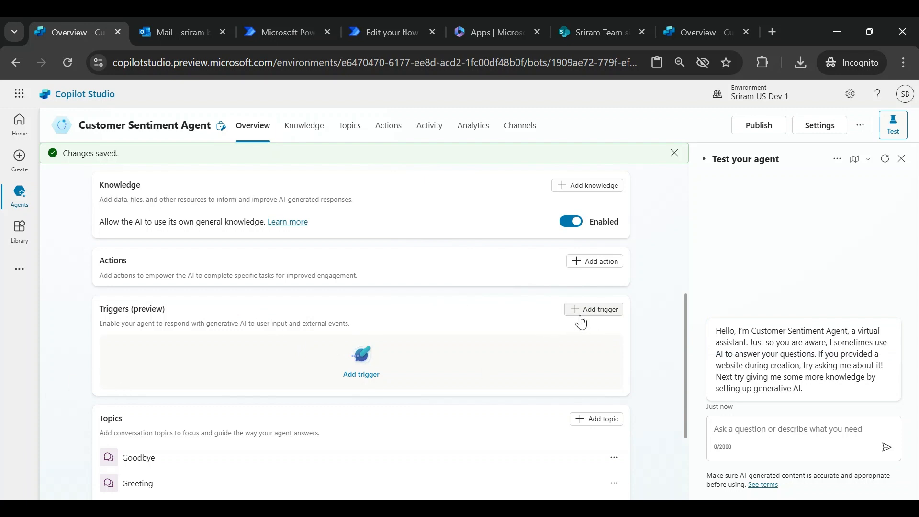
{"action": "left_click", "coordinate": [585, 312]}
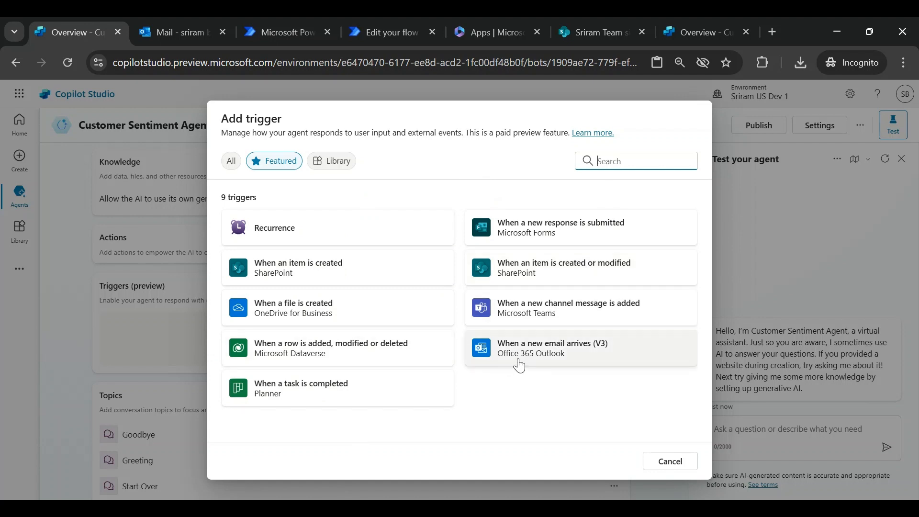
{"action": "left_click", "coordinate": [527, 364]}
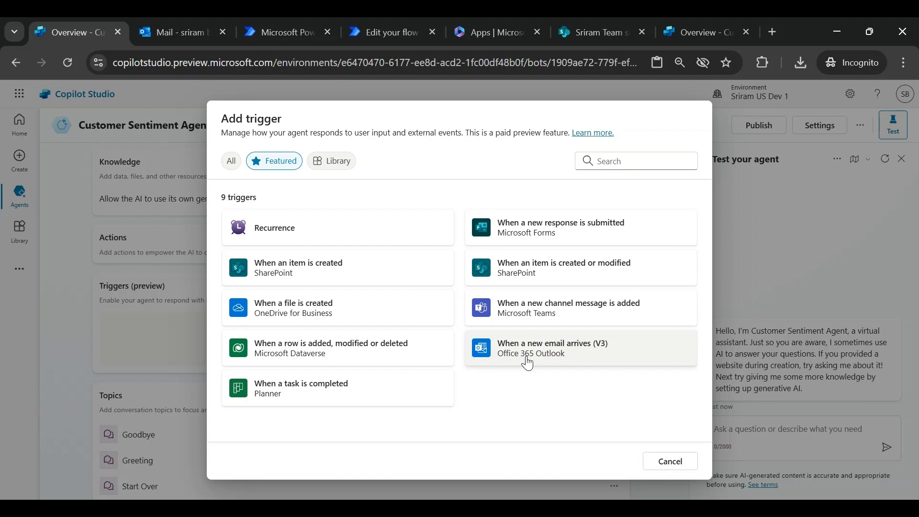
{"action": "left_click", "coordinate": [527, 364]}
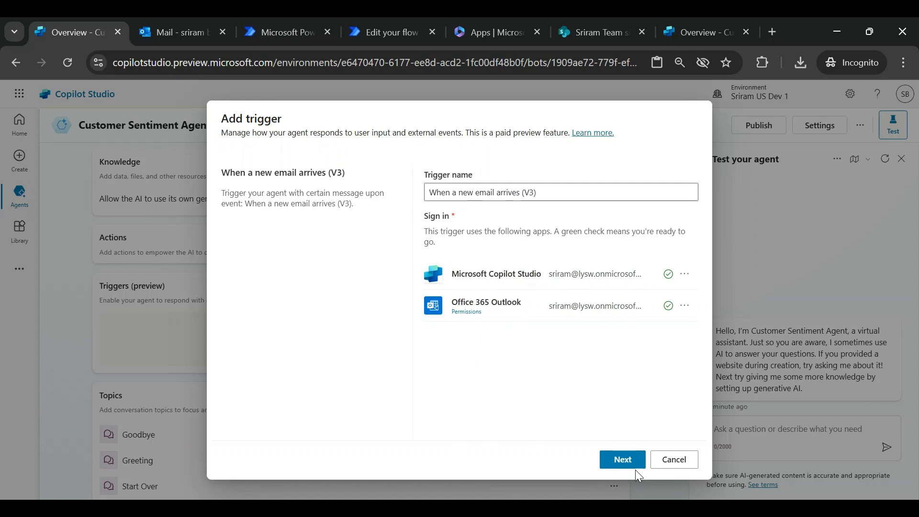
{"action": "left_click", "coordinate": [624, 460]}
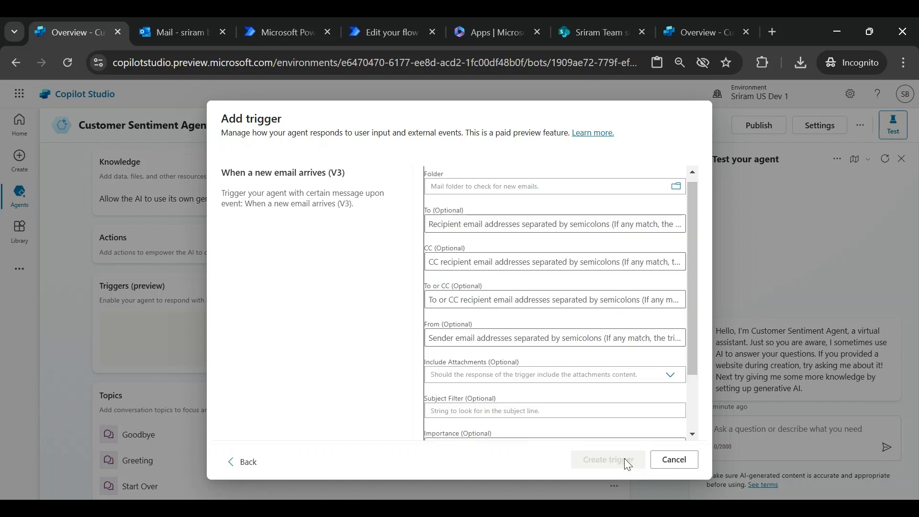
- Limit the trigger's To field to the user's own mailbox address and create the trigger
{"action": "left_click", "coordinate": [496, 224]}
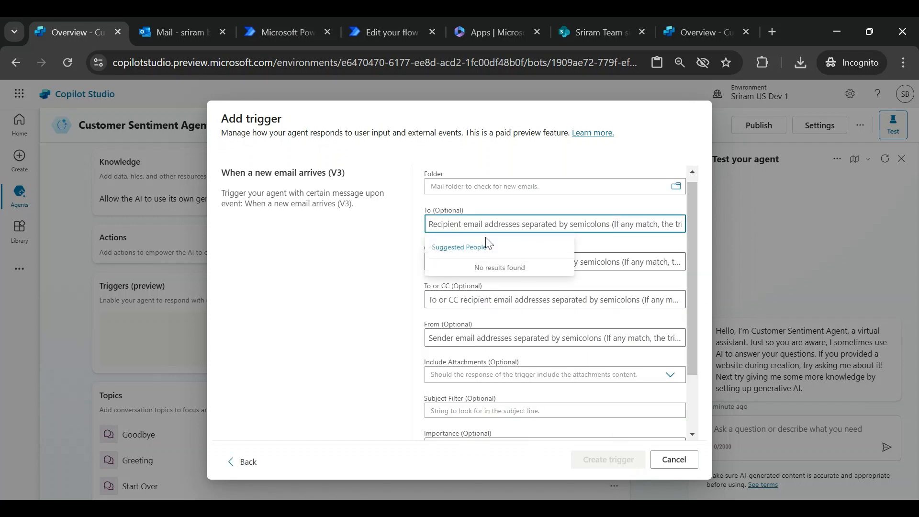
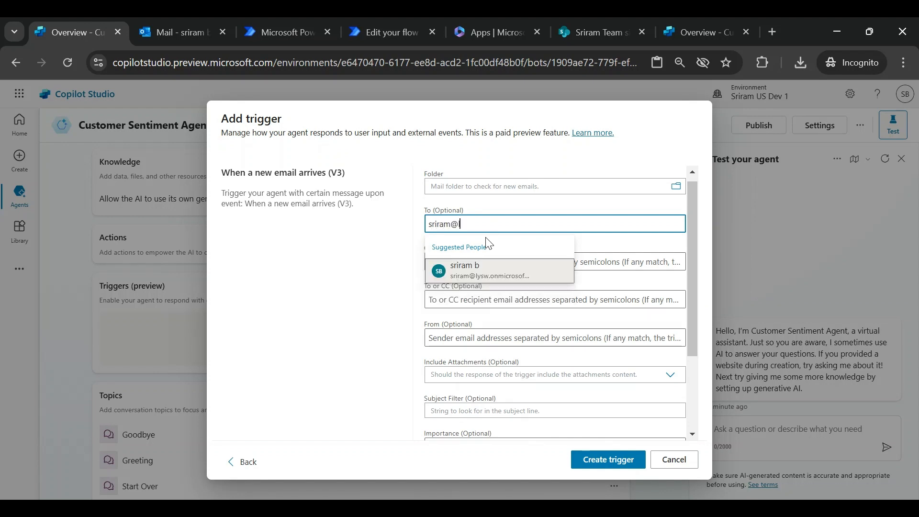
{"action": "left_click", "coordinate": [457, 273]}
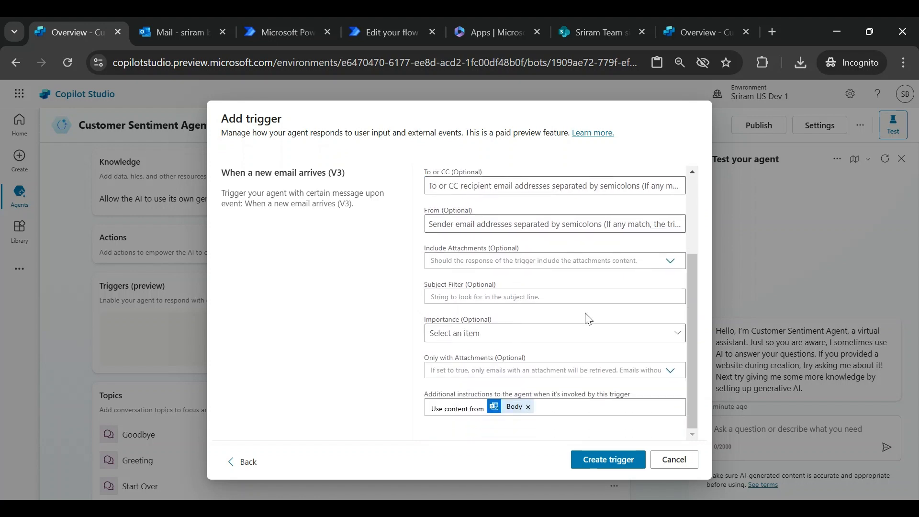
{"action": "left_click", "coordinate": [610, 461]}
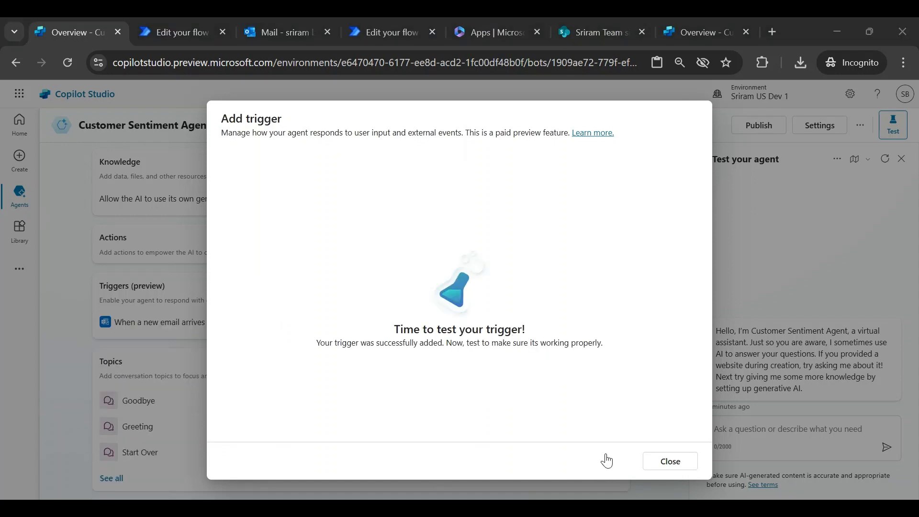
{"action": "left_click", "coordinate": [669, 461]}
- In Power Automate, inspect the generated flow's email trigger parameters and its prompt-to-copilot action
{"action": "left_click", "coordinate": [148, 36]}
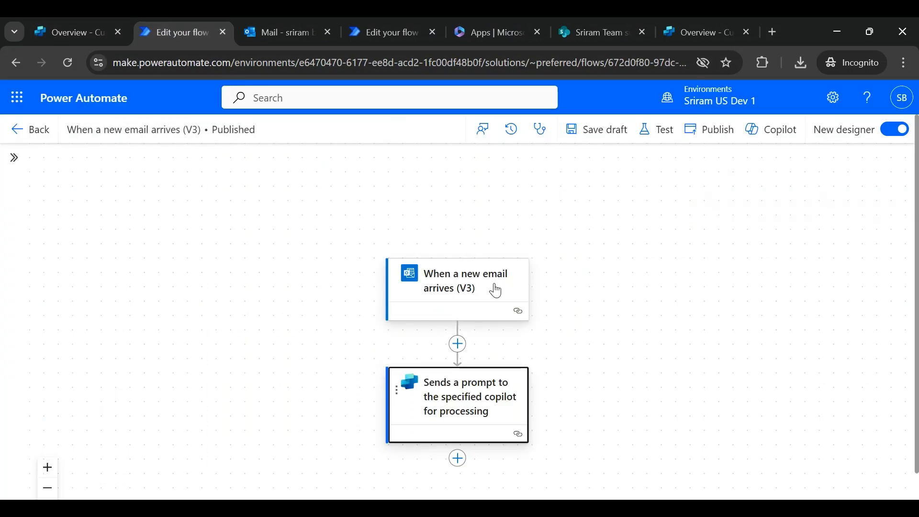
{"action": "left_click", "coordinate": [472, 283]}
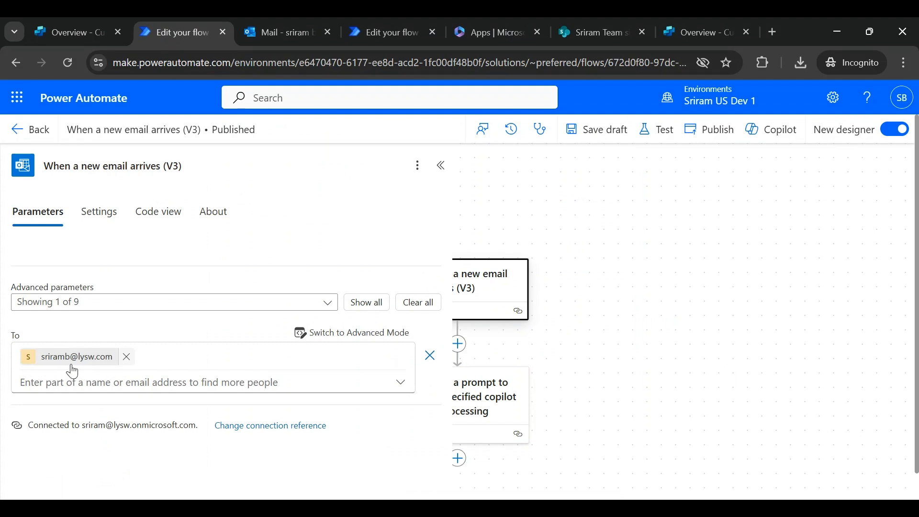
{"action": "left_click", "coordinate": [444, 171]}
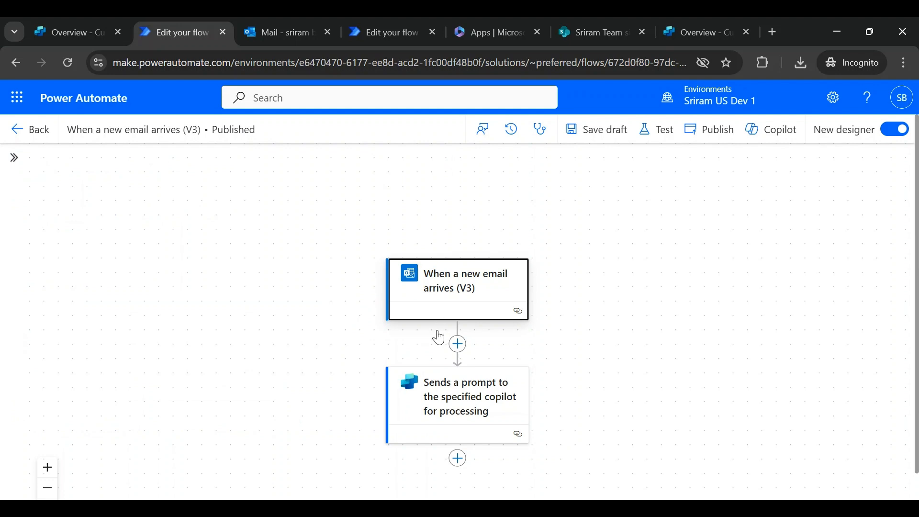
{"action": "left_click", "coordinate": [453, 406]}
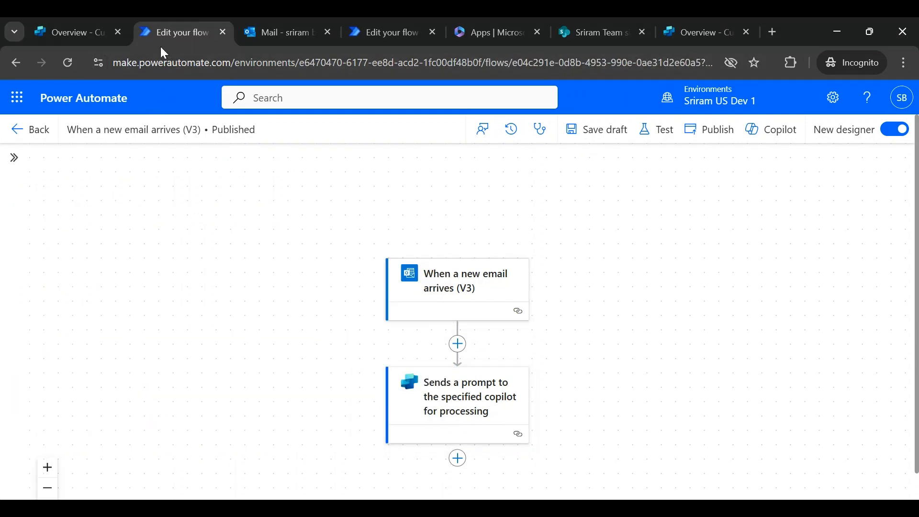
- Return to the Customer Sentiment Agent overview and start adding a Dataverse "When a row is added, modified or deleted" trigger with its default sign-ins
{"action": "left_click", "coordinate": [89, 27]}
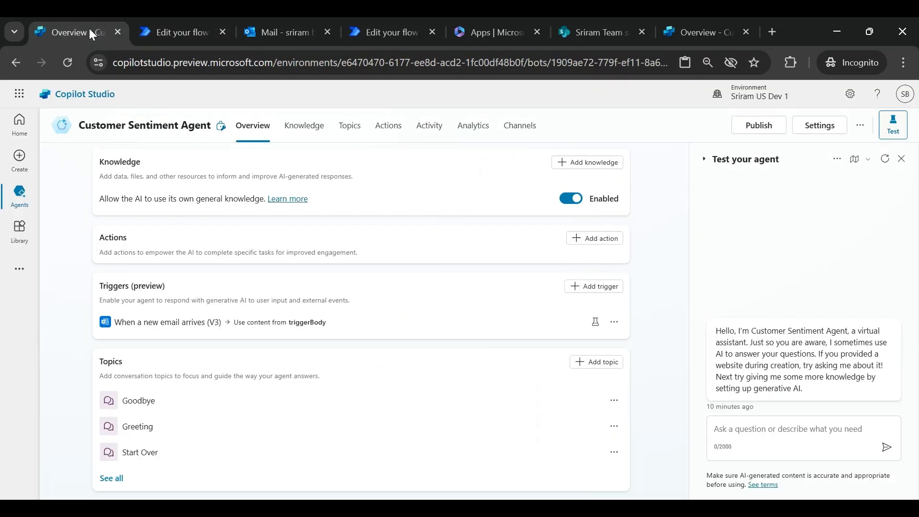
{"action": "left_click", "coordinate": [596, 290]}
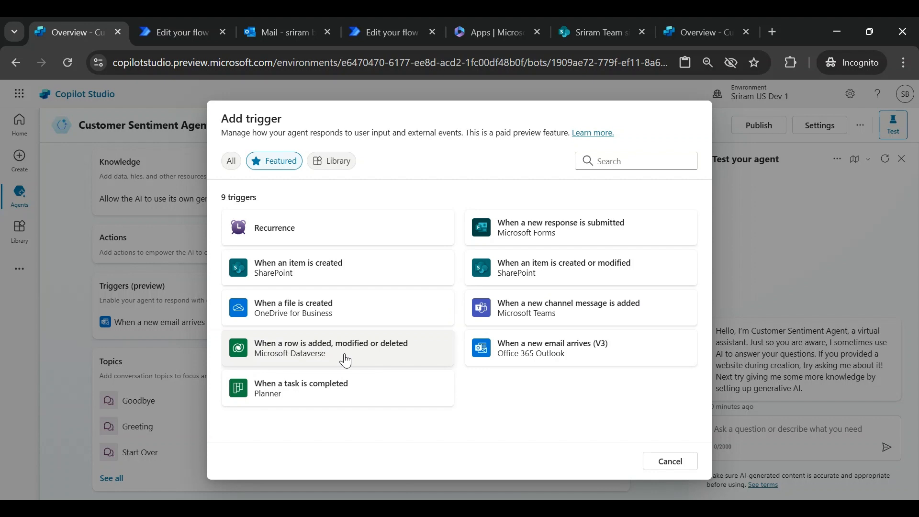
{"action": "left_click", "coordinate": [348, 355]}
{"action": "left_click", "coordinate": [402, 362]}
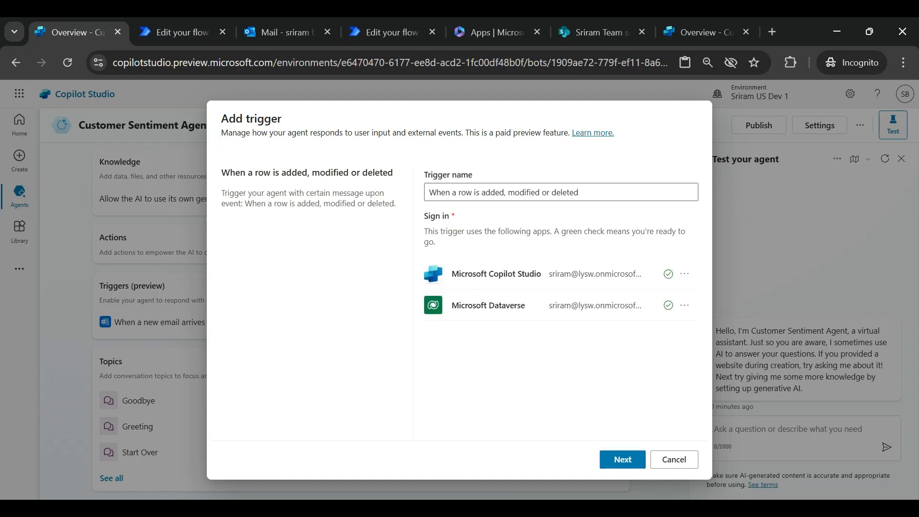
{"action": "left_click", "coordinate": [625, 459]}
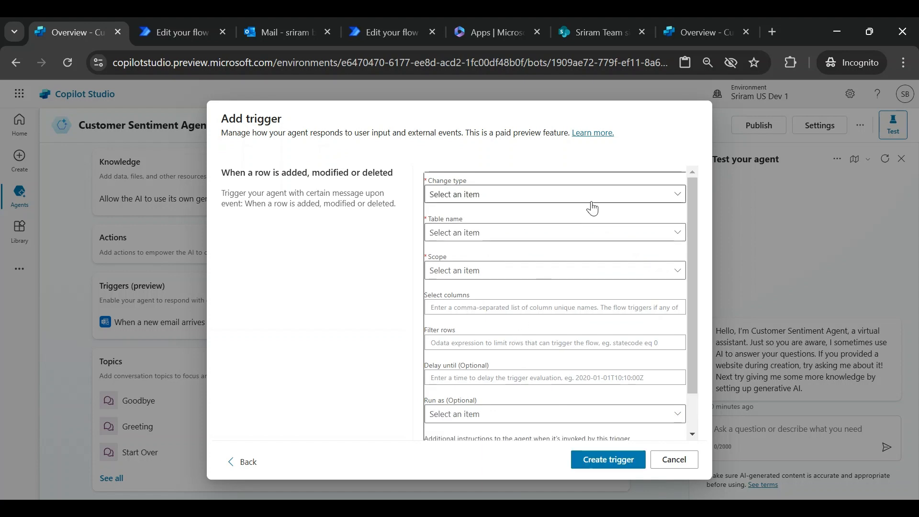
- Set the trigger's change type to Added, table name to Accounts and scope to Organization, then create the trigger
{"action": "left_click", "coordinate": [673, 198]}
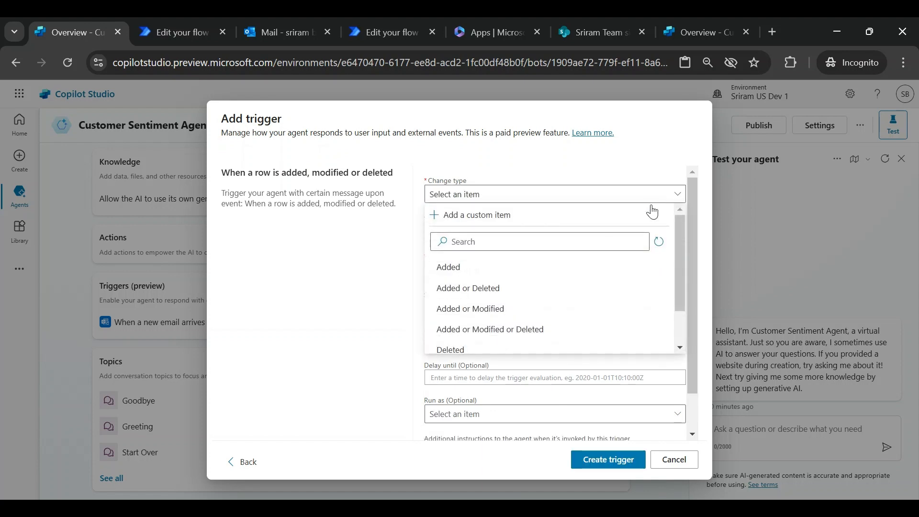
{"action": "left_click", "coordinate": [488, 269]}
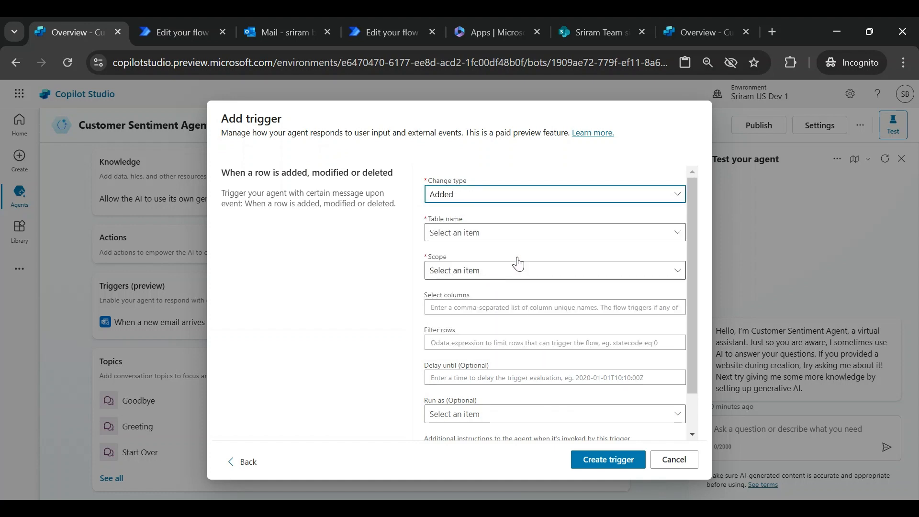
{"action": "left_click", "coordinate": [504, 237]}
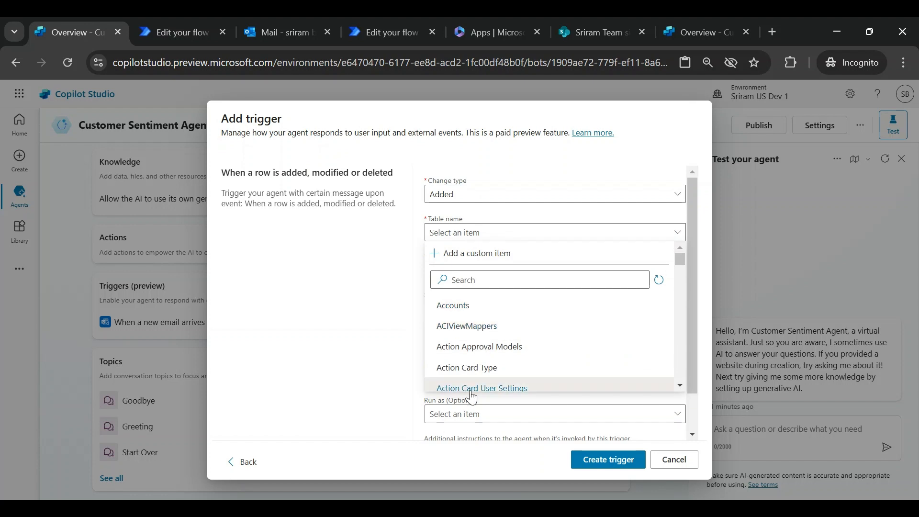
{"action": "left_click", "coordinate": [495, 276]}
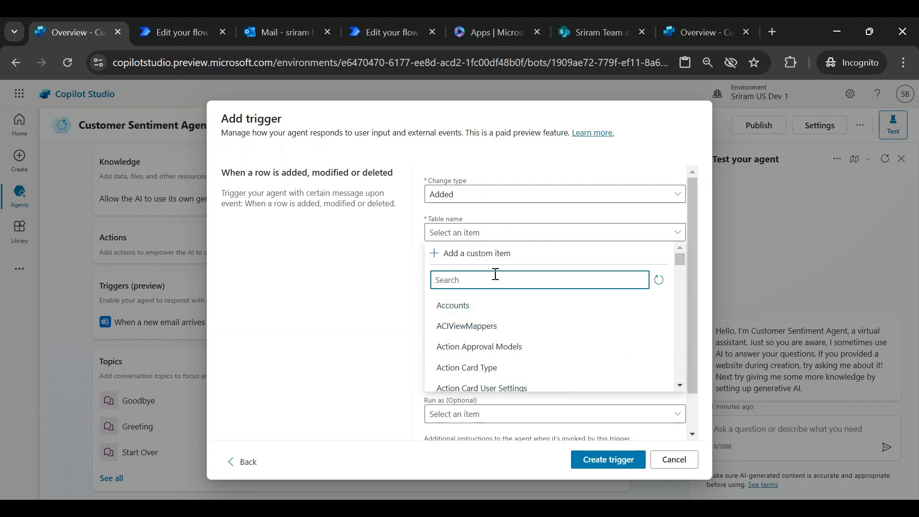
{"action": "left_click", "coordinate": [492, 307]}
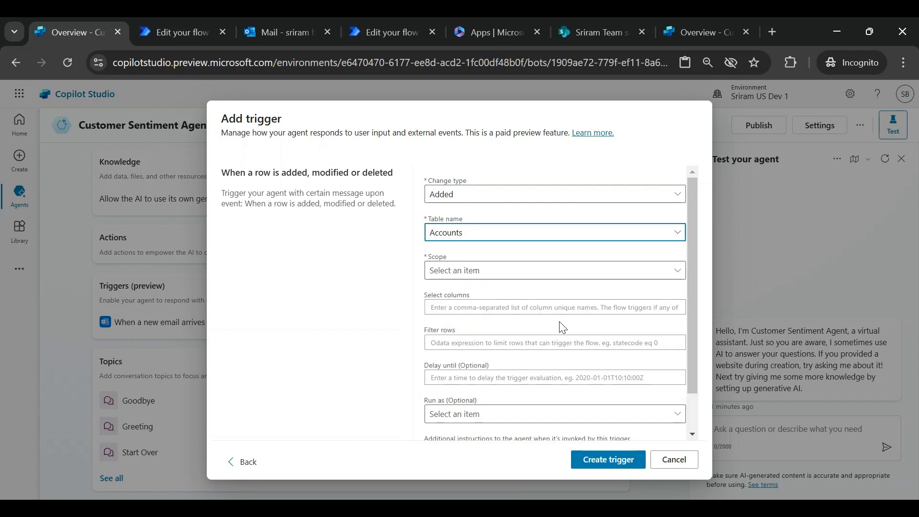
{"action": "left_click", "coordinate": [680, 276]}
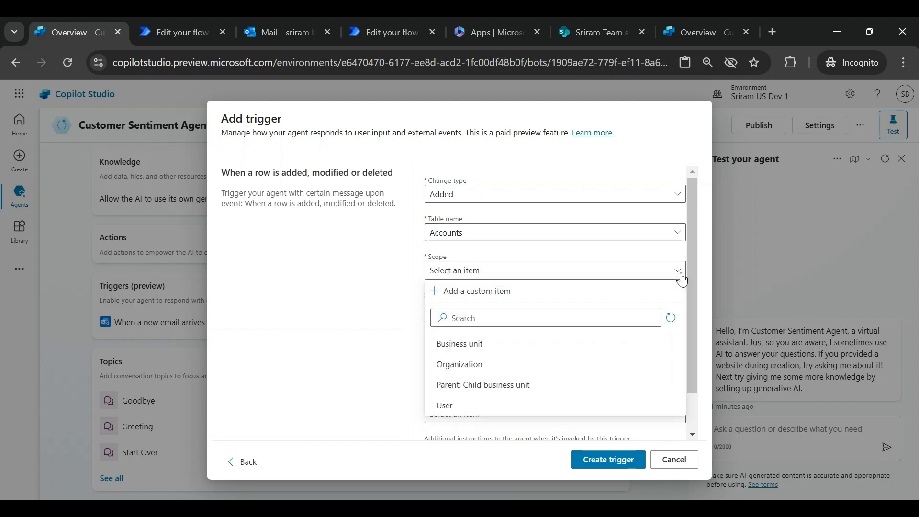
{"action": "left_click", "coordinate": [472, 368]}
{"action": "scroll", "coordinate": [494, 359], "scroll_direction": "down", "scroll_amount": 1}
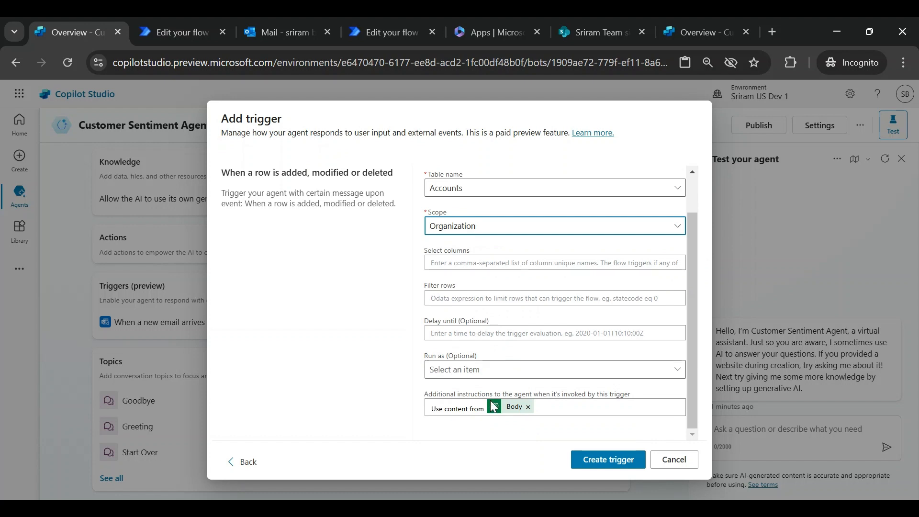
{"action": "left_click", "coordinate": [629, 466]}
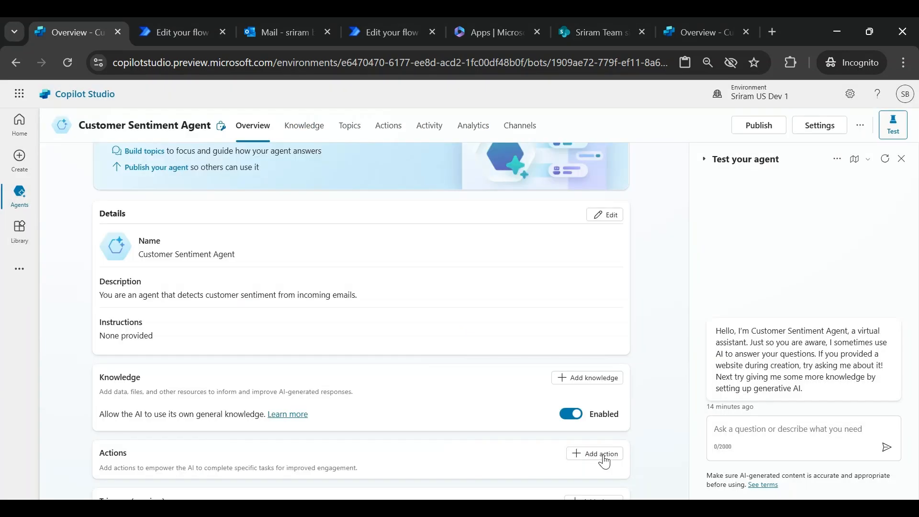
- Edit the agent details and paste step-by-step instructions: read and summarize the email, extract sender details, detect sentiment, send an apology email if negative
{"action": "scroll", "coordinate": [567, 373], "scroll_direction": "down", "scroll_amount": 5}
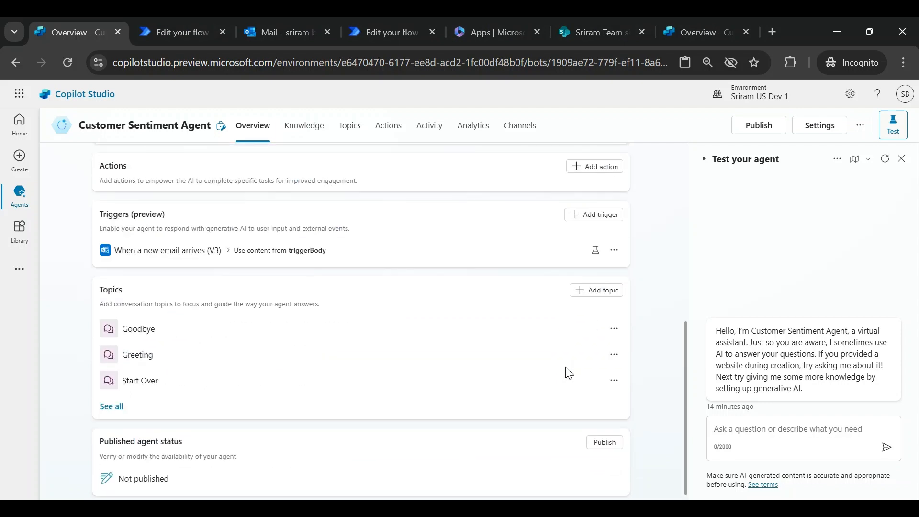
{"action": "scroll", "coordinate": [543, 400], "scroll_direction": "up", "scroll_amount": 5}
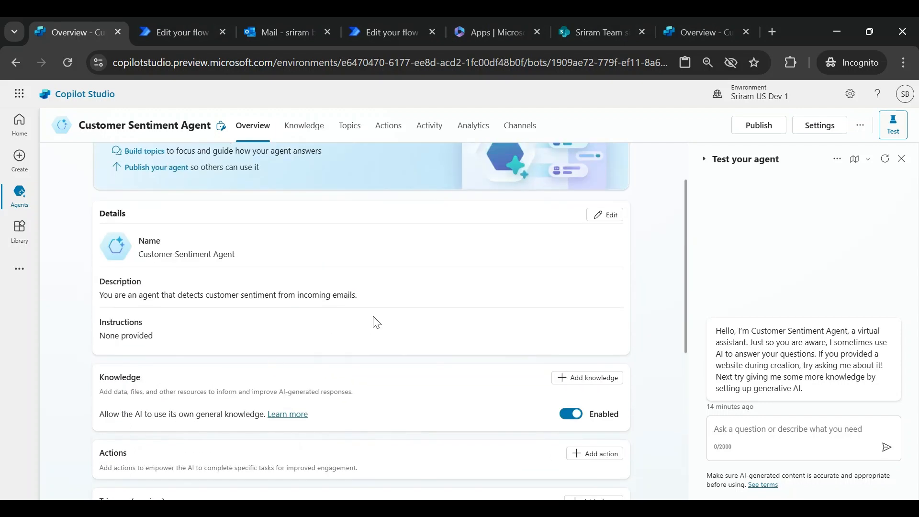
{"action": "left_click", "coordinate": [604, 215]}
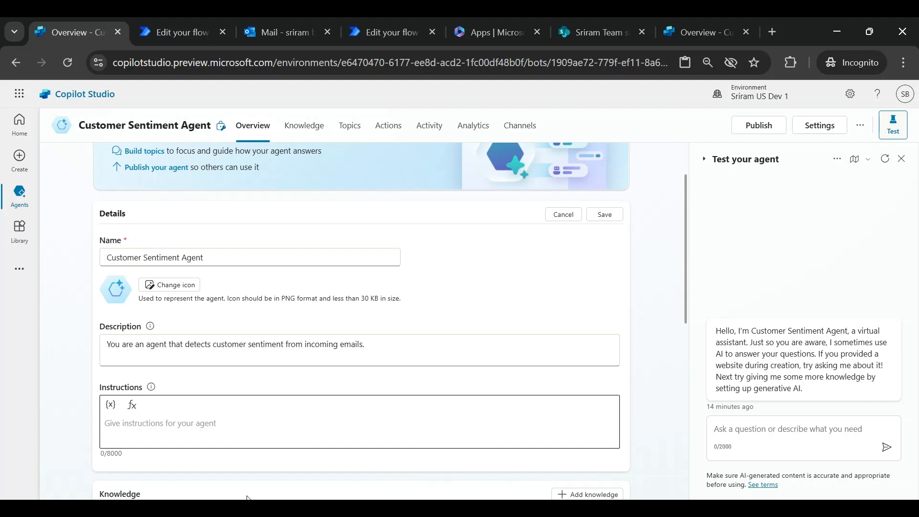
{"action": "left_click", "coordinate": [202, 418]}
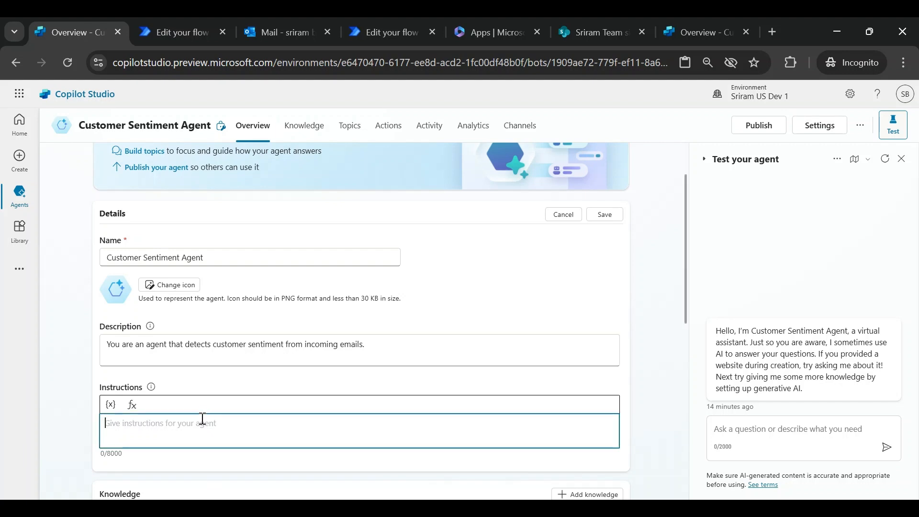
{"action": "key", "text": "ctrl+v"}
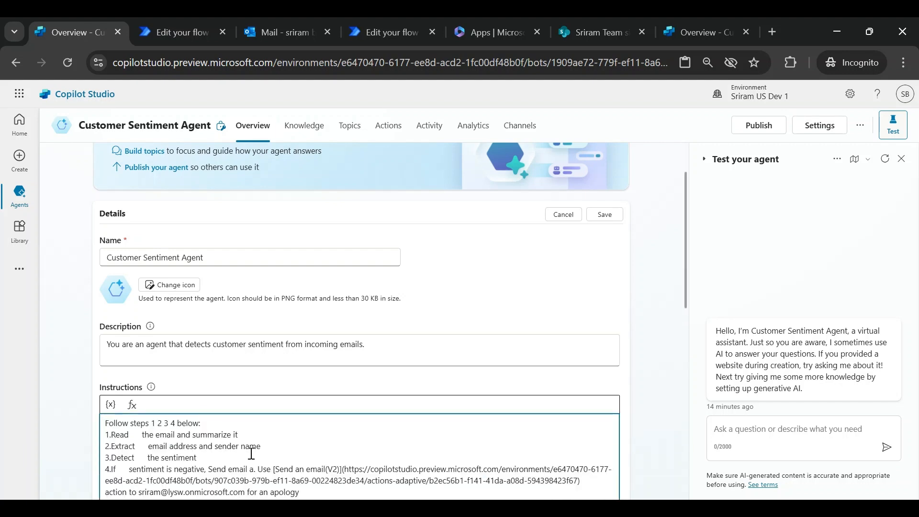
{"action": "scroll", "coordinate": [531, 358], "scroll_direction": "down", "scroll_amount": 1}
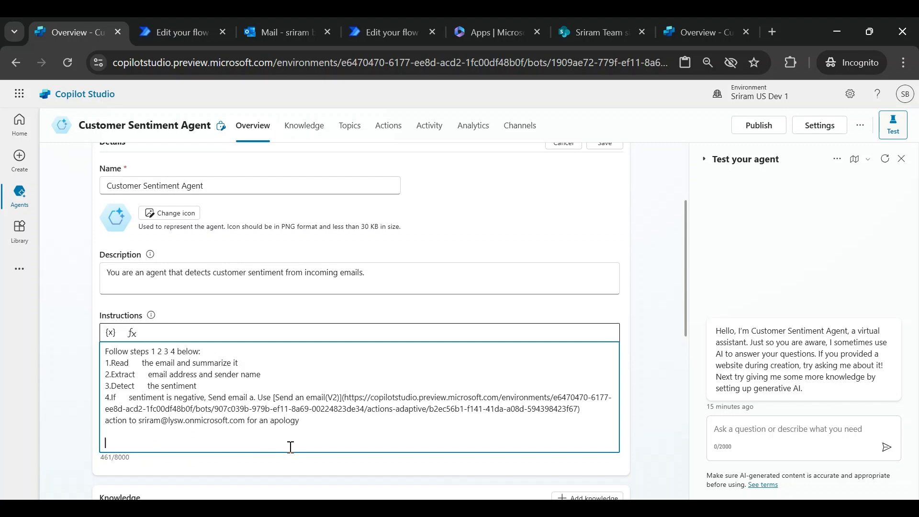
{"action": "scroll", "coordinate": [290, 446], "scroll_direction": "down", "scroll_amount": 2}
- Add support.microsoft.com as a public website knowledge source for the agent
{"action": "left_click", "coordinate": [304, 125]}
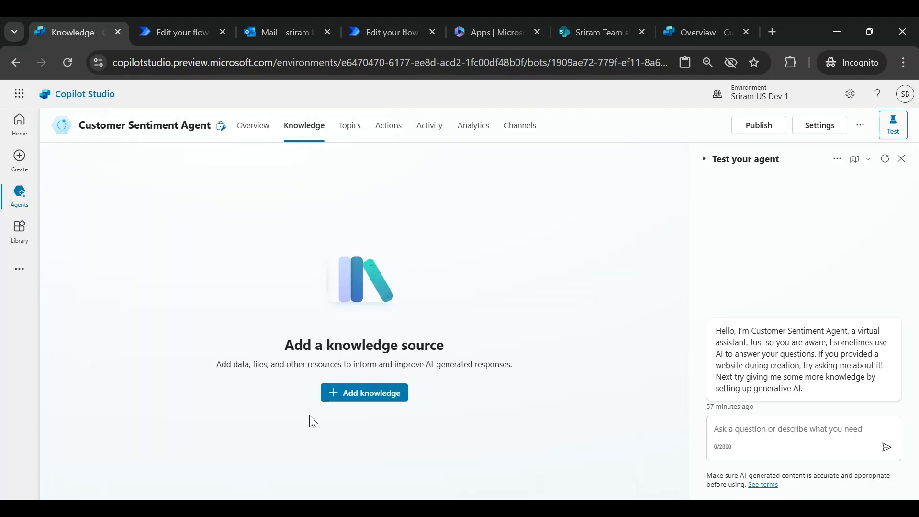
{"action": "left_click", "coordinate": [360, 395]}
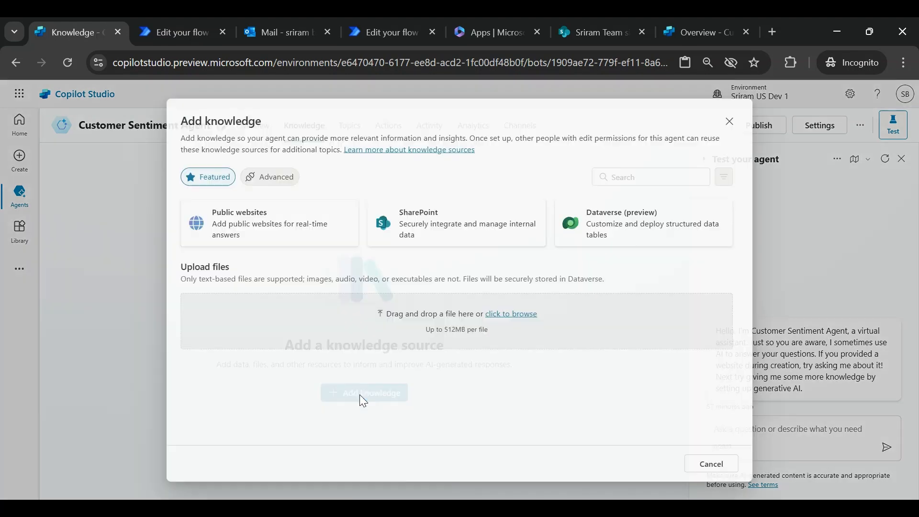
{"action": "left_click", "coordinate": [264, 233]}
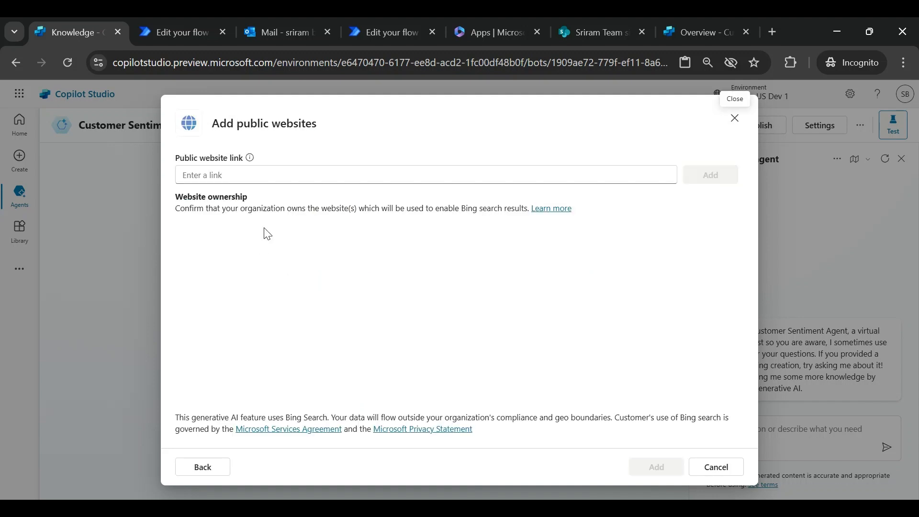
{"action": "left_click", "coordinate": [282, 175]}
{"action": "type", "text": "support.microsoft.com"}
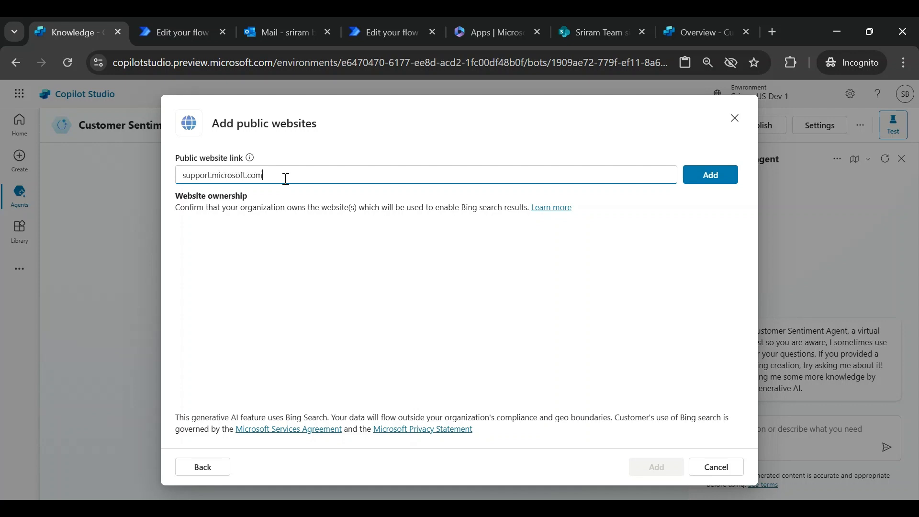
{"action": "left_click", "coordinate": [708, 174]}
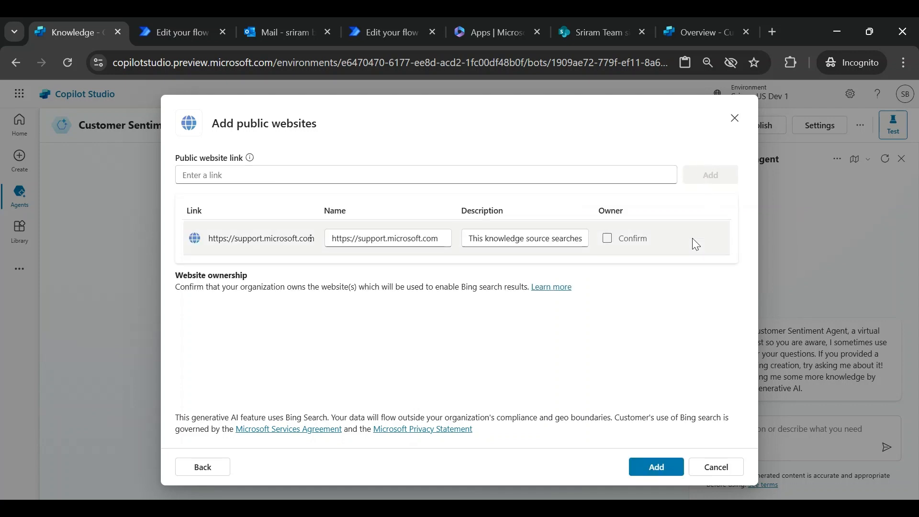
{"action": "left_click", "coordinate": [653, 467]}
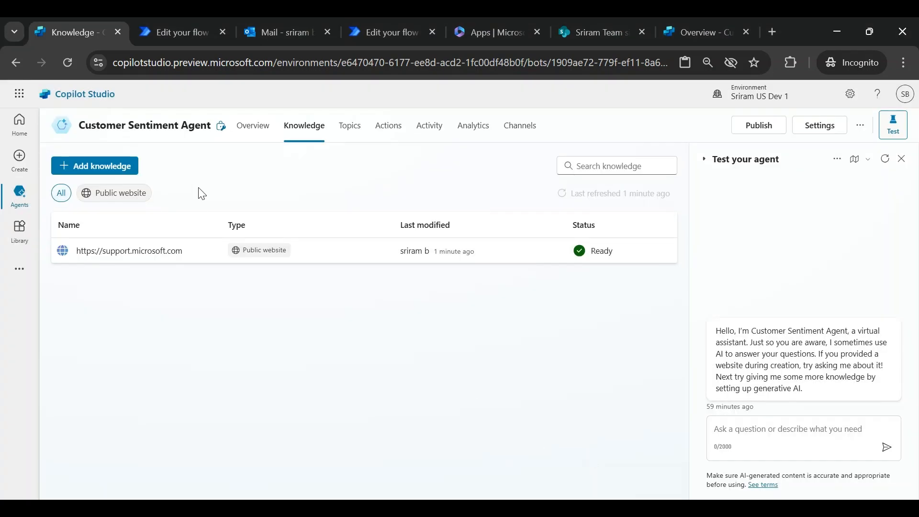
- Add the team's SharePoint site as a knowledge source by pasting its site URL
{"action": "left_click", "coordinate": [99, 167]}
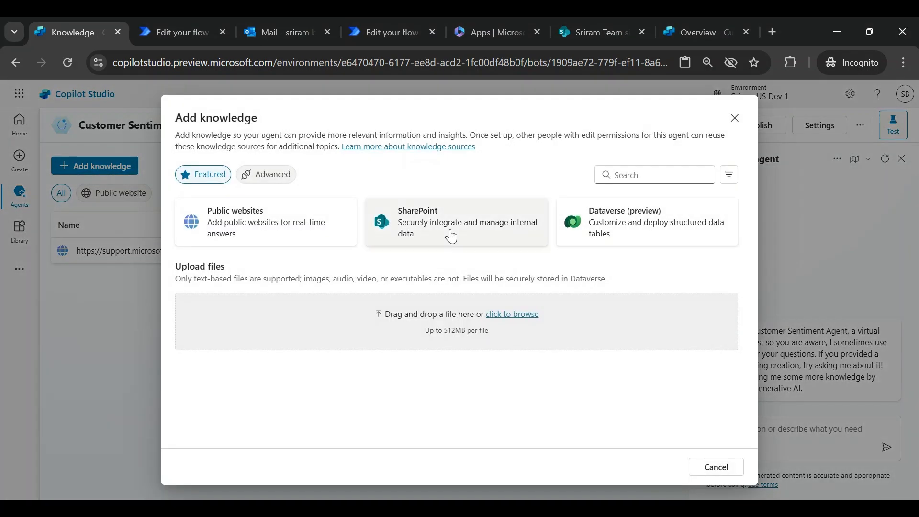
{"action": "left_click", "coordinate": [433, 236]}
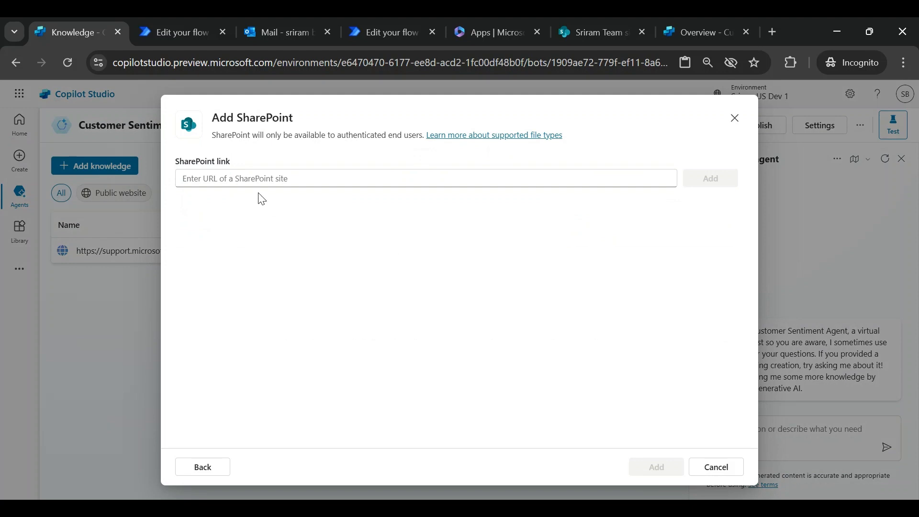
{"action": "left_click", "coordinate": [262, 178]}
{"action": "type", "text": "https://lysw.sharepoint.com/sites/SriramTeamsite"}
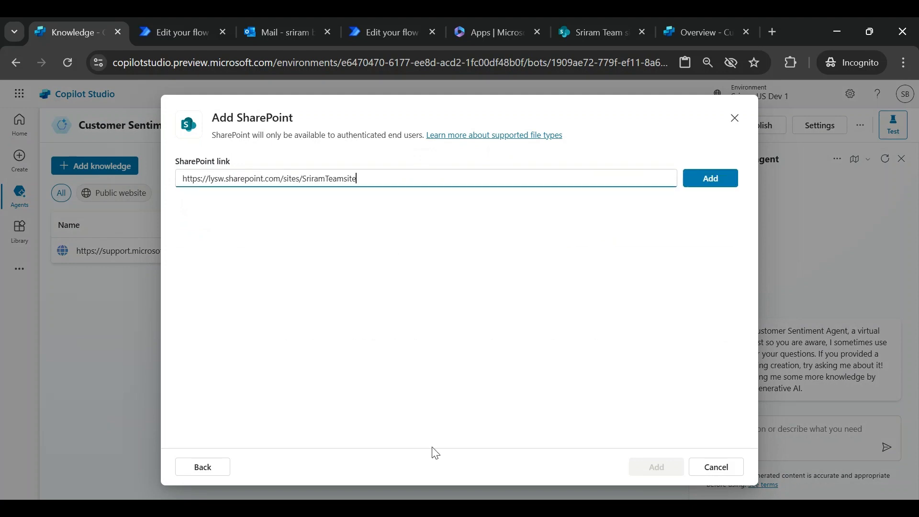
{"action": "left_click", "coordinate": [708, 178]}
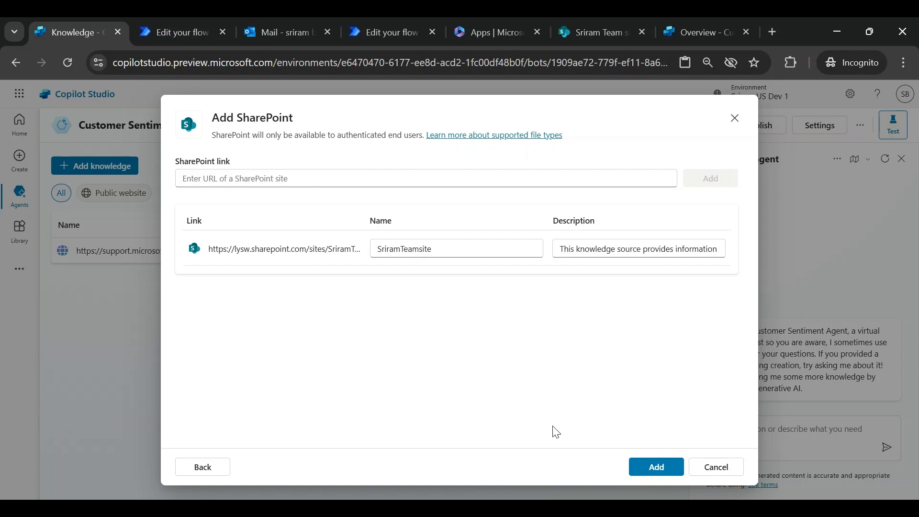
{"action": "left_click", "coordinate": [649, 472]}
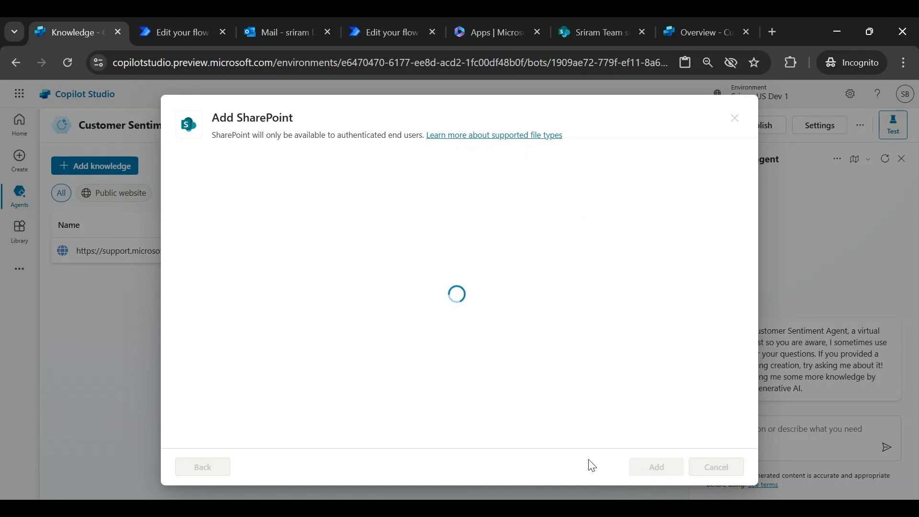
- Upload the file "Troubleshoot connecting Surface to an external display.docx" as a knowledge source
{"action": "left_click", "coordinate": [508, 313]}
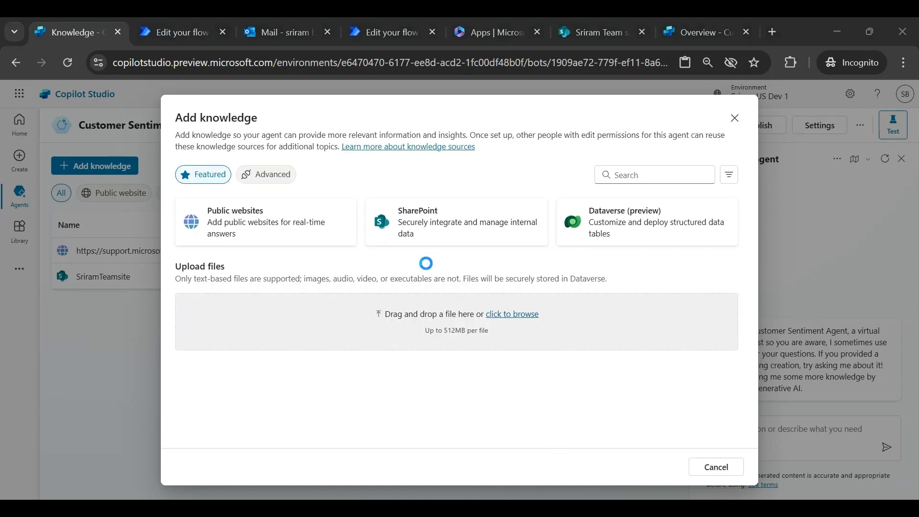
{"action": "double_click", "coordinate": [190, 134]}
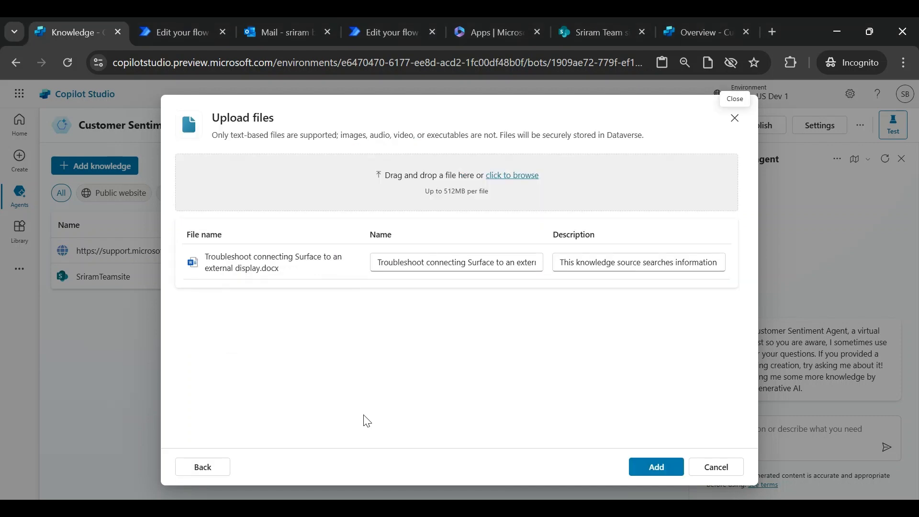
{"action": "left_click", "coordinate": [656, 467]}
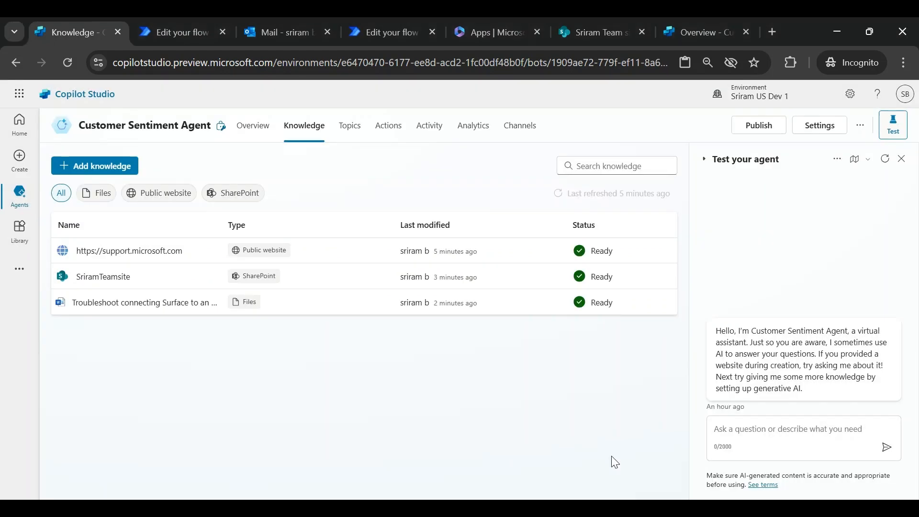
- Add the Dataverse Account table as a knowledge source for the agent
{"action": "left_click", "coordinate": [97, 168]}
{"action": "left_click", "coordinate": [609, 228]}
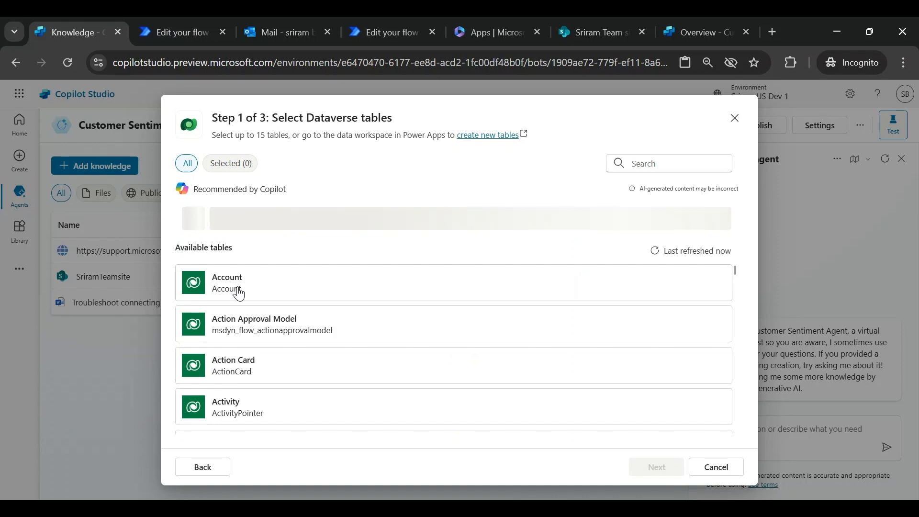
{"action": "left_click", "coordinate": [238, 293]}
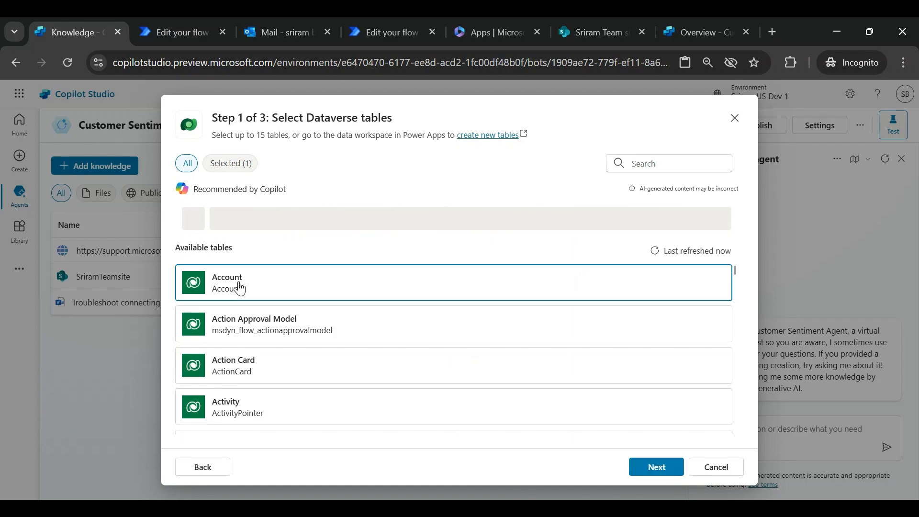
{"action": "left_click", "coordinate": [670, 471]}
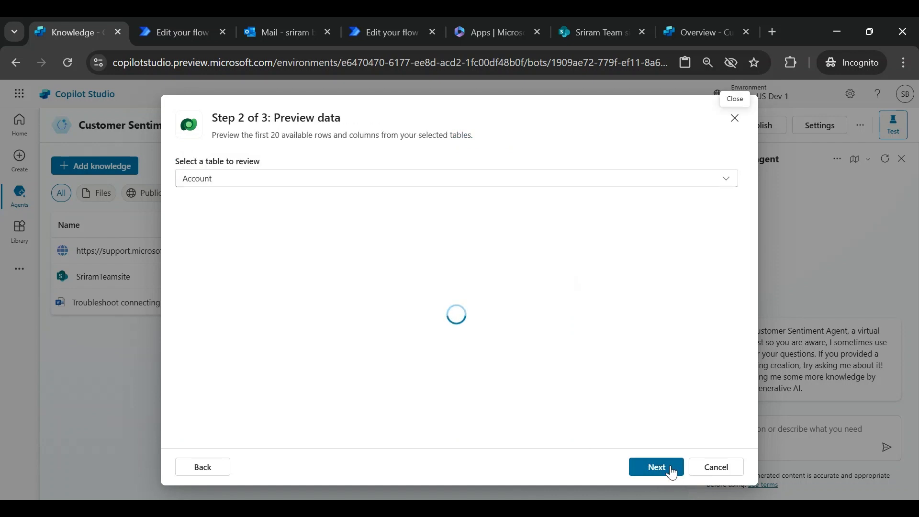
{"action": "left_click", "coordinate": [661, 473]}
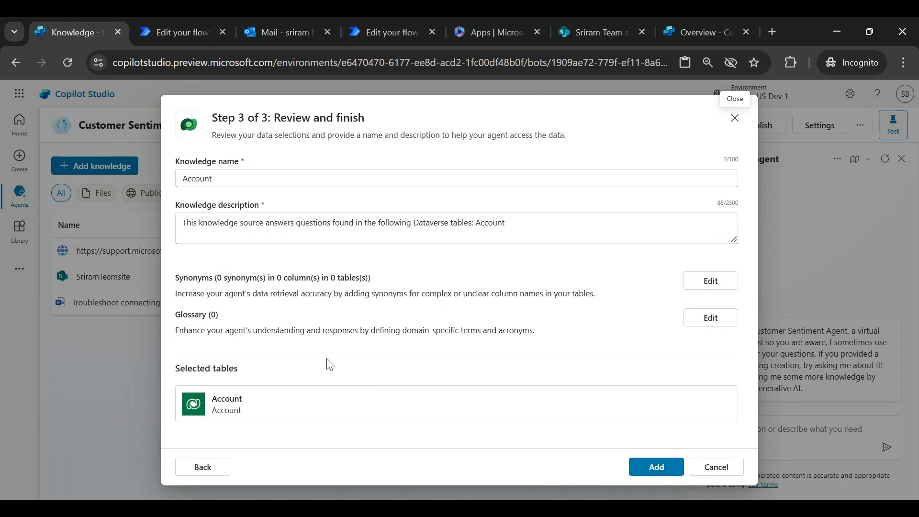
{"action": "left_click", "coordinate": [641, 475]}
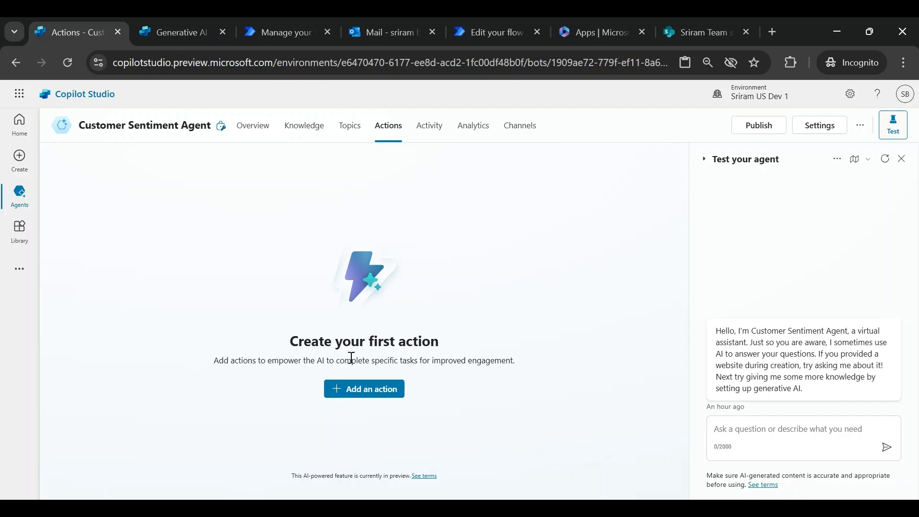
- Review the agent's generative AI orchestration setting in the other settings tab
{"action": "left_click", "coordinate": [176, 36]}
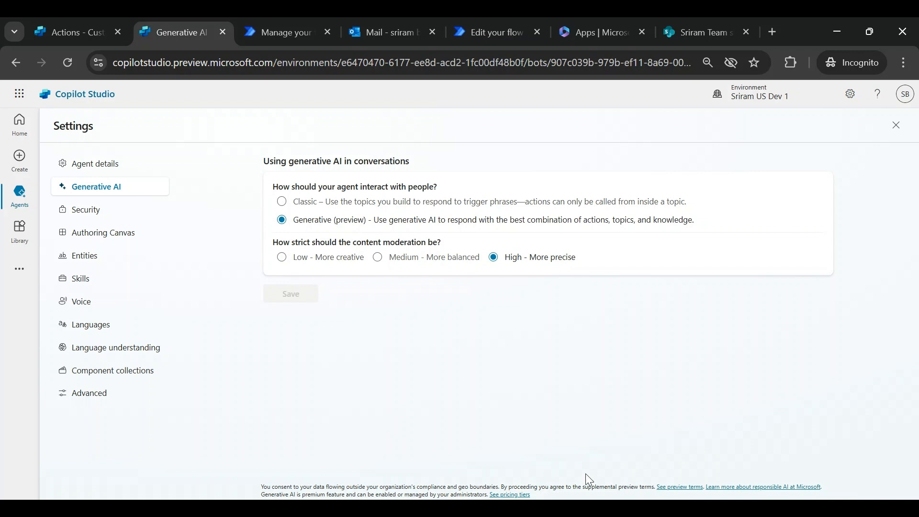
{"action": "key", "text": "ctrl+shift+Tab"}
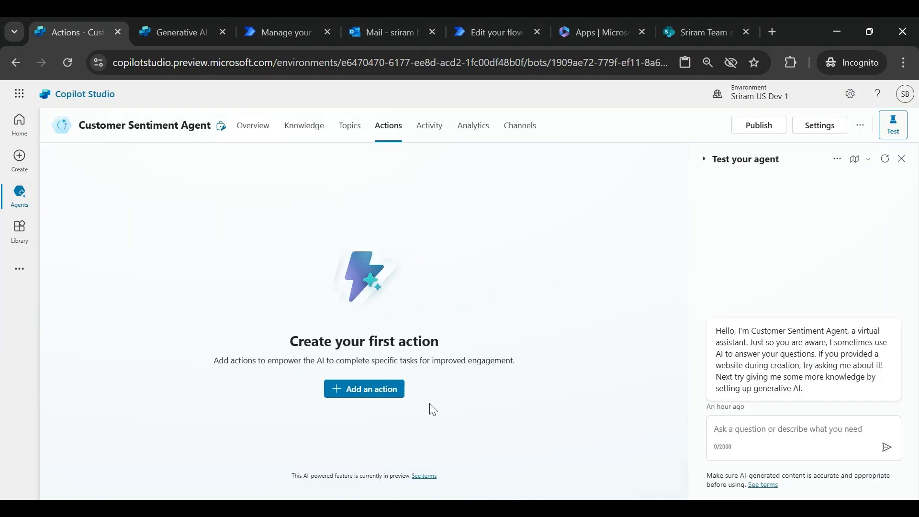
- Start adding an action, search for "Send an email", and choose the Office 365 Outlook Send an email (V2) action
{"action": "left_click", "coordinate": [361, 392]}
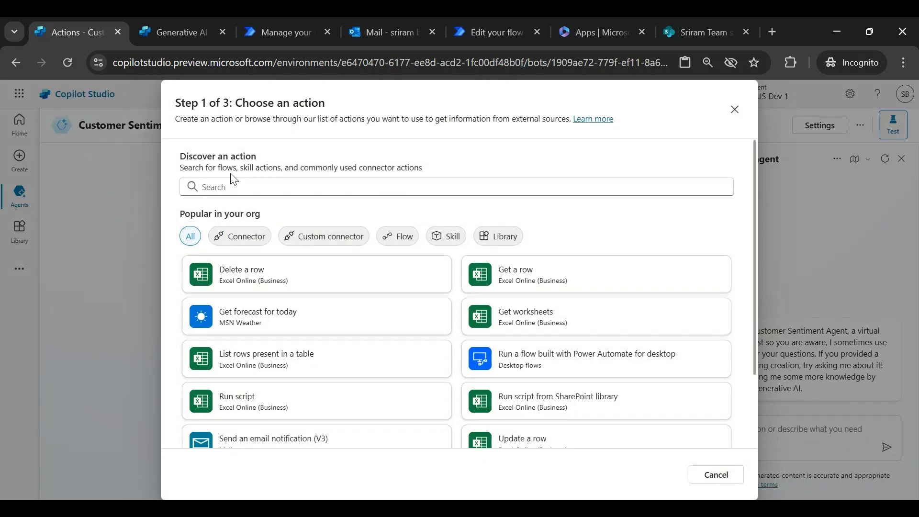
{"action": "left_click", "coordinate": [249, 244]}
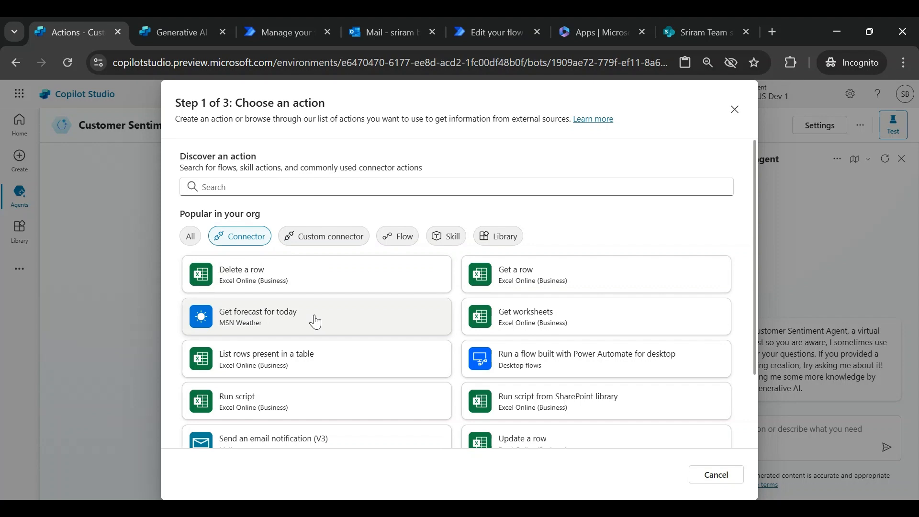
{"action": "left_click", "coordinate": [407, 242]}
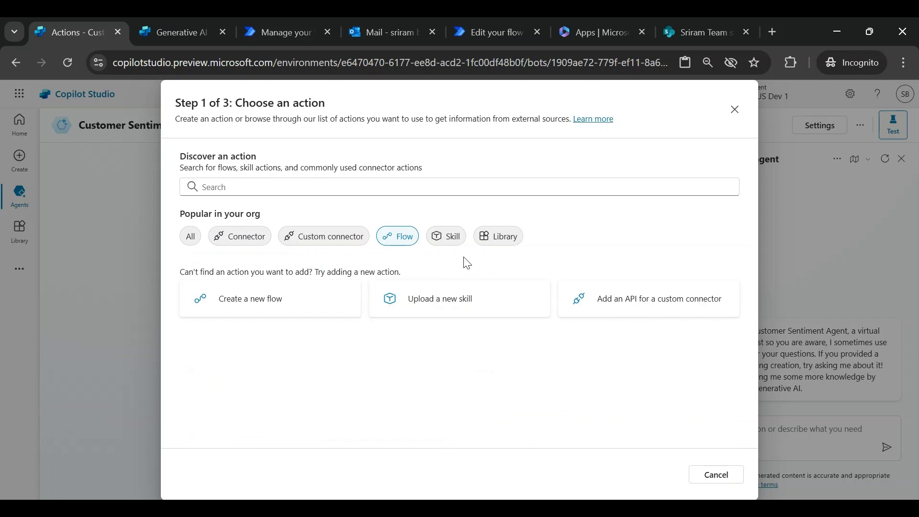
{"action": "left_click", "coordinate": [327, 238]}
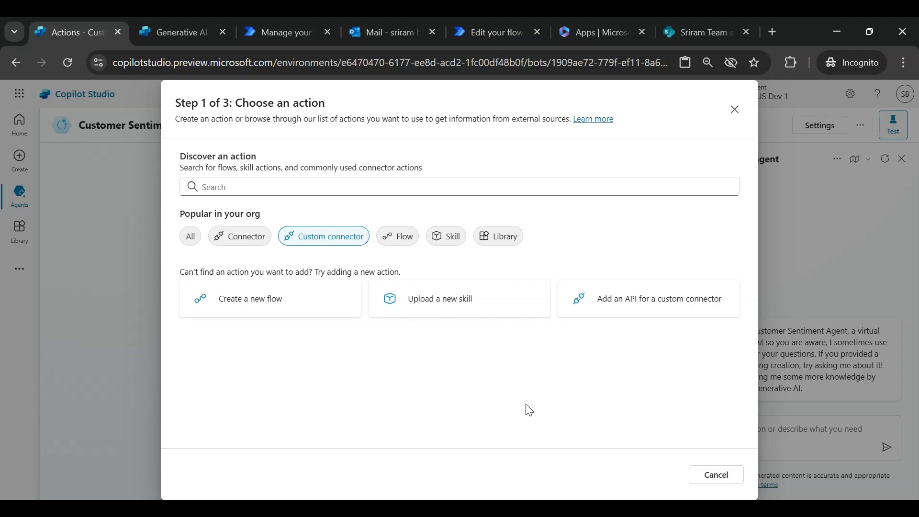
{"action": "left_click", "coordinate": [447, 245]}
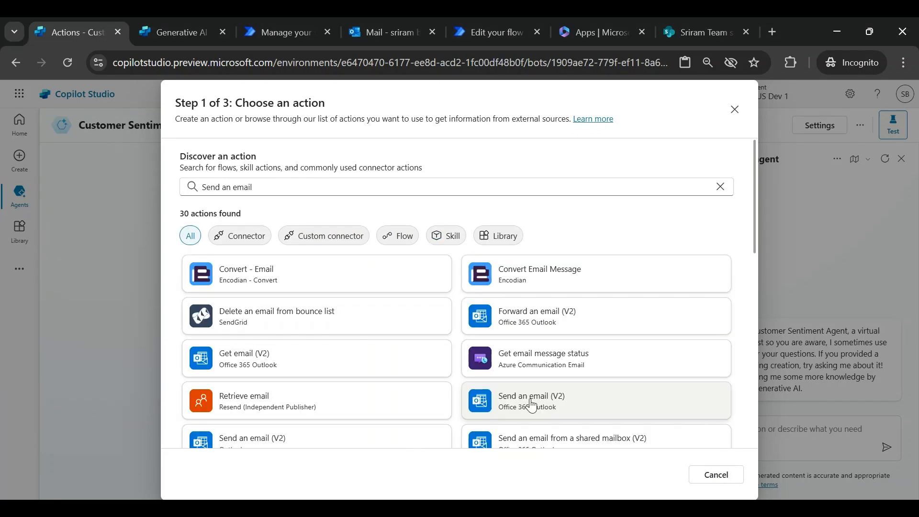
{"action": "left_click", "coordinate": [530, 401]}
{"action": "left_click", "coordinate": [531, 404]}
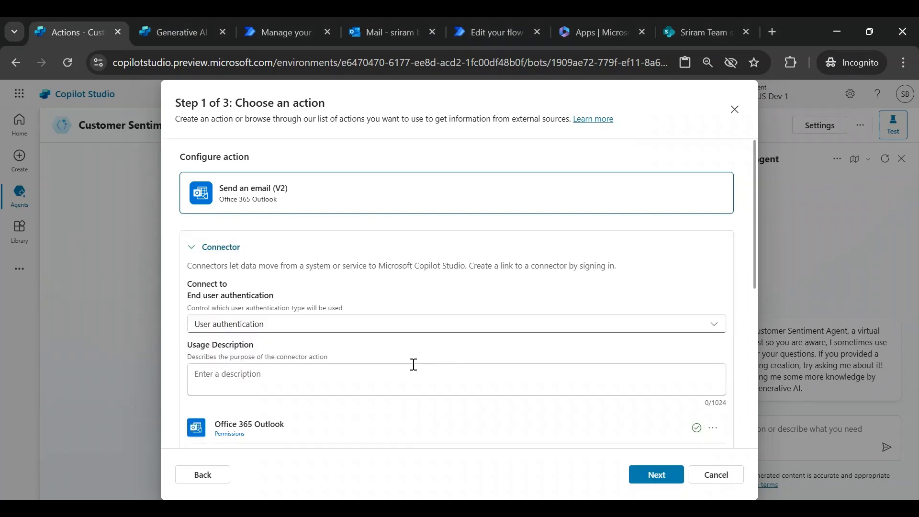
- Set the action connector's end user authentication to Copilot author authentication and continue
{"action": "left_click", "coordinate": [713, 325]}
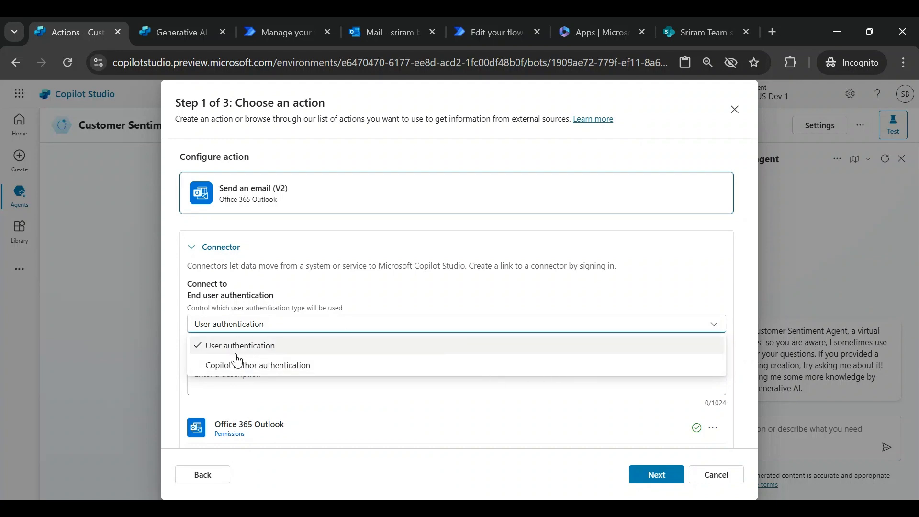
{"action": "left_click", "coordinate": [266, 365]}
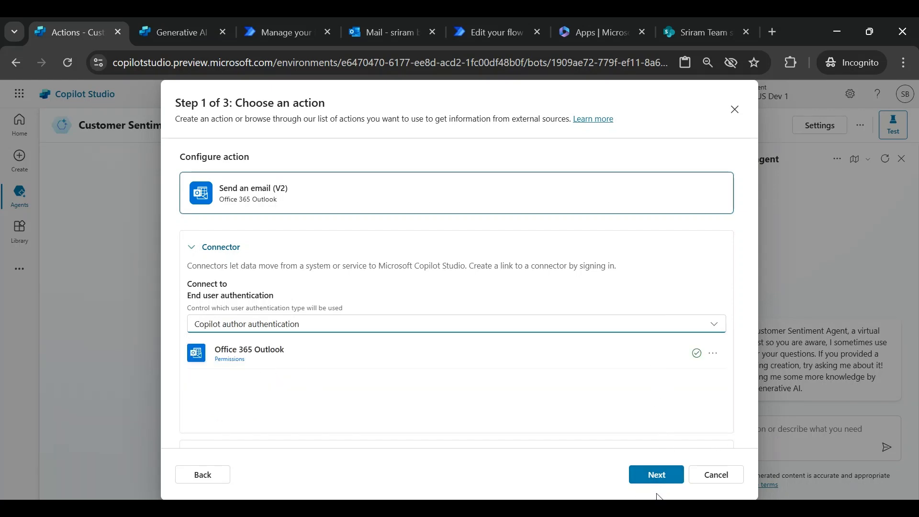
{"action": "left_click", "coordinate": [646, 480]}
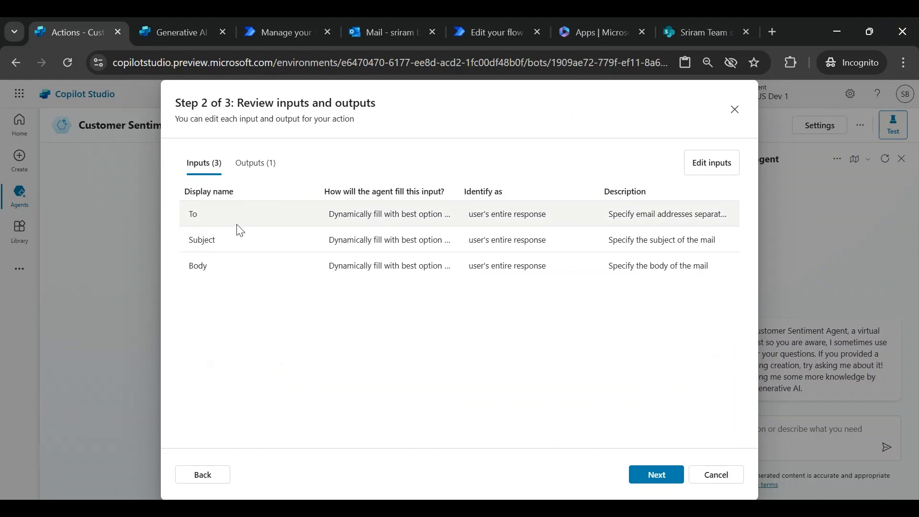
- Review the fill options for the To input, then save and finish adding the Send an email (V2) action
{"action": "left_click", "coordinate": [716, 168]}
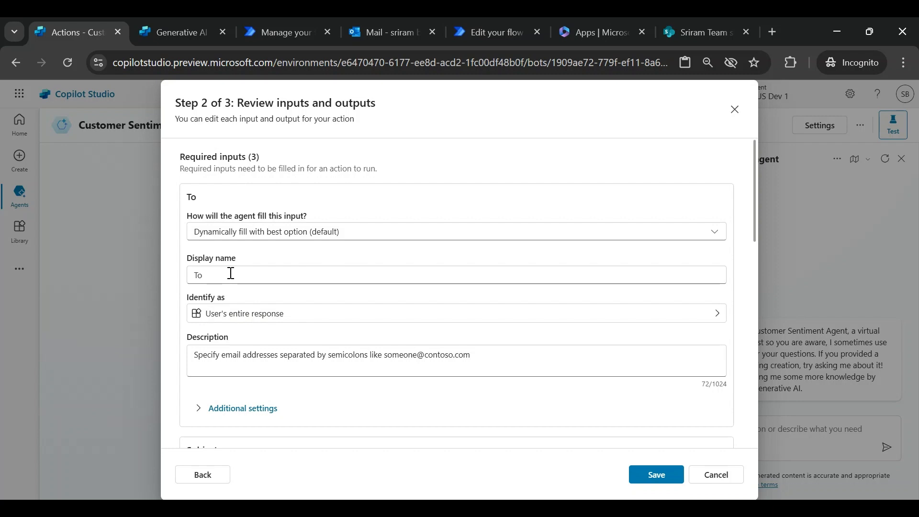
{"action": "left_click", "coordinate": [221, 239]}
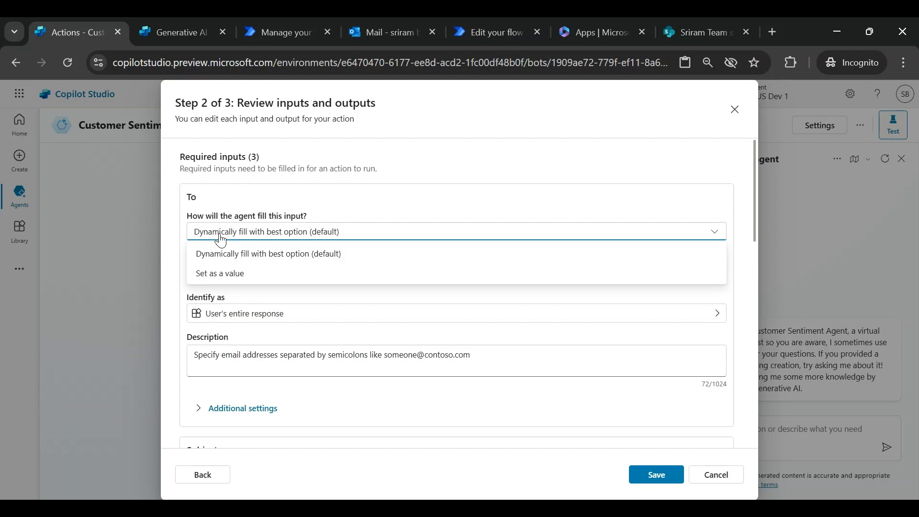
{"action": "left_click", "coordinate": [424, 204]}
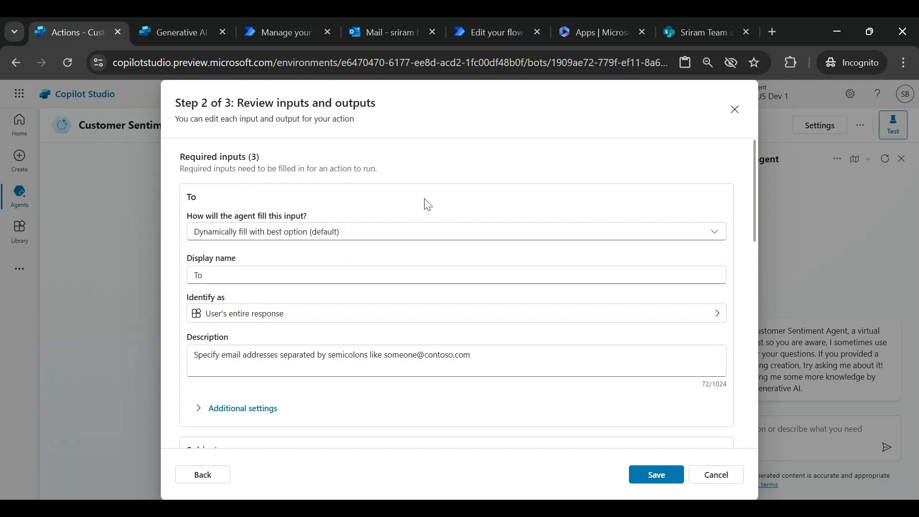
{"action": "left_click", "coordinate": [263, 235]}
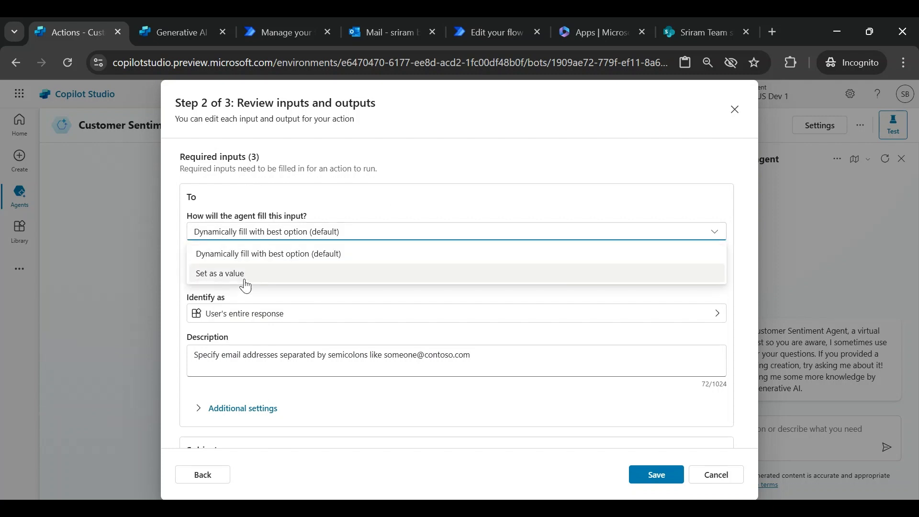
{"action": "left_click", "coordinate": [385, 201]}
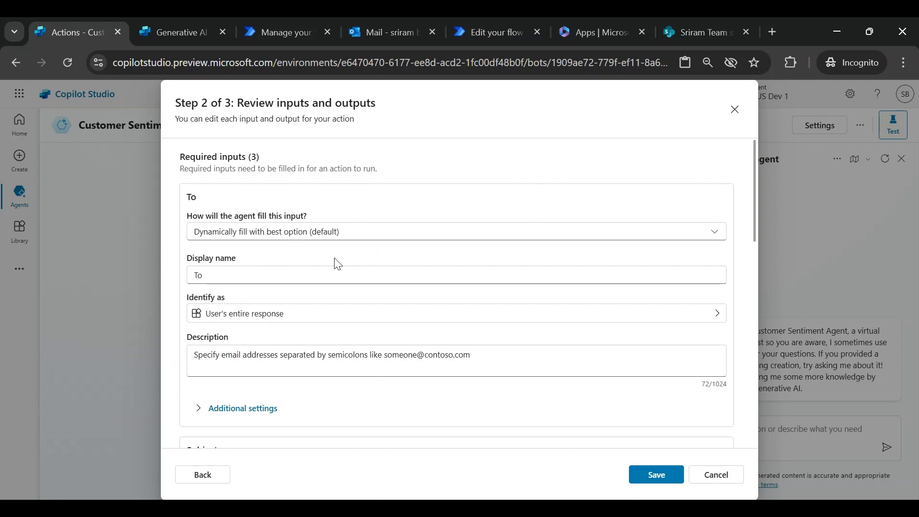
{"action": "left_click", "coordinate": [656, 474]}
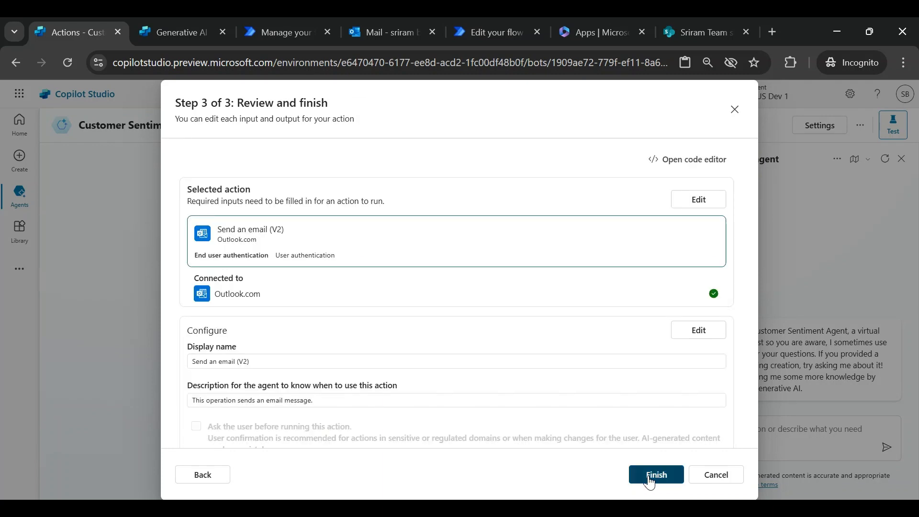
{"action": "left_click", "coordinate": [652, 474]}
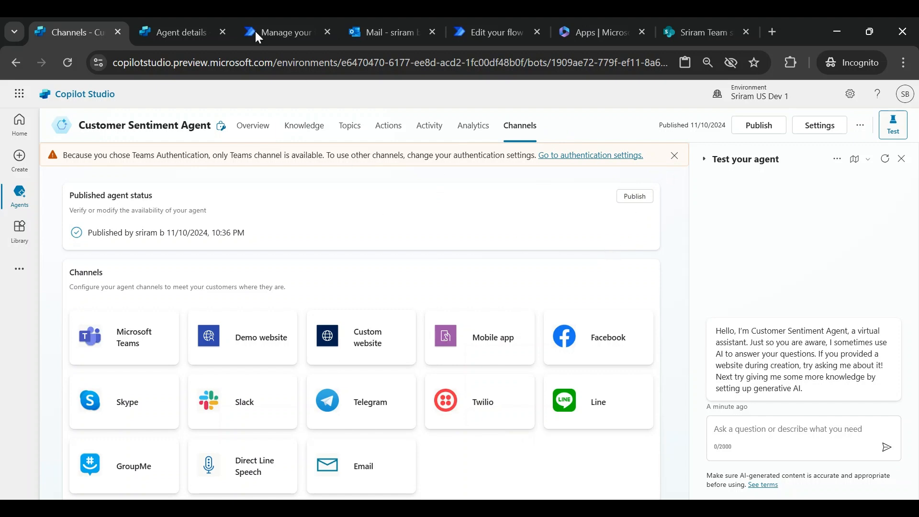
- Check the agent's Security authentication option in the settings tab
{"action": "left_click", "coordinate": [170, 32]}
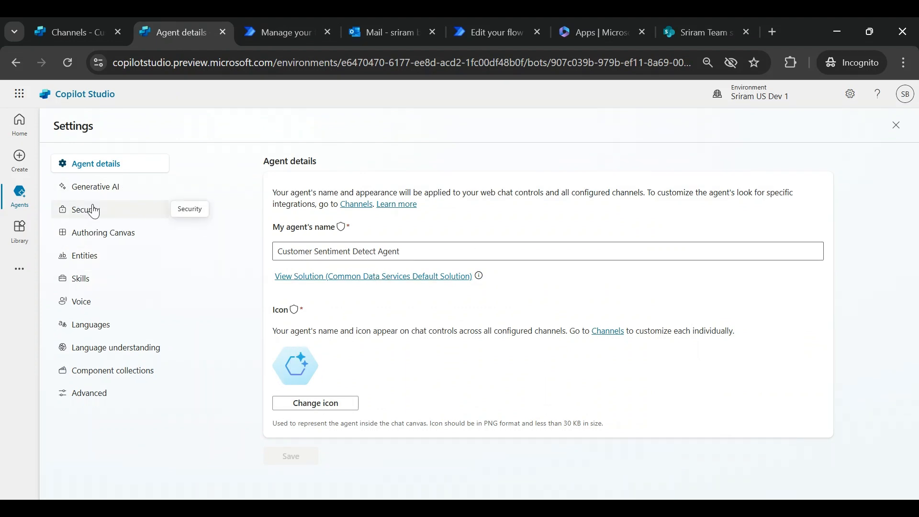
{"action": "left_click", "coordinate": [94, 221]}
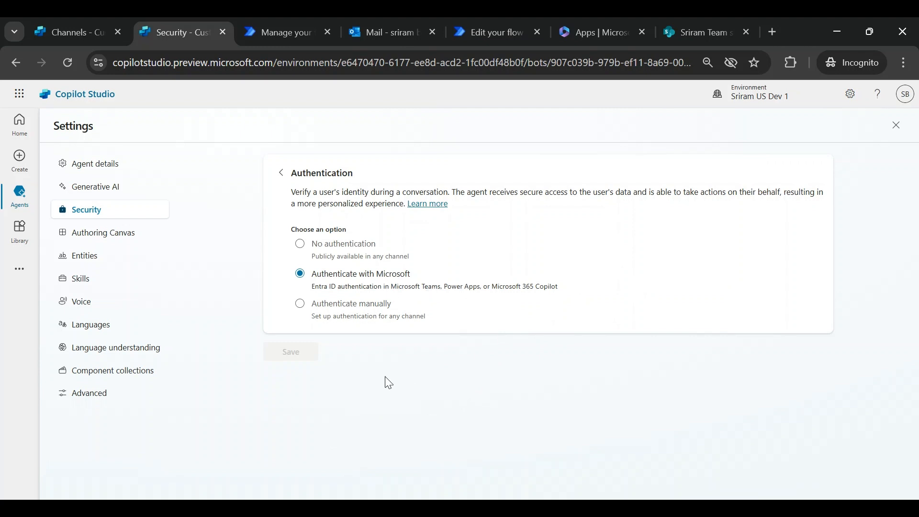
{"action": "left_click", "coordinate": [80, 20]}
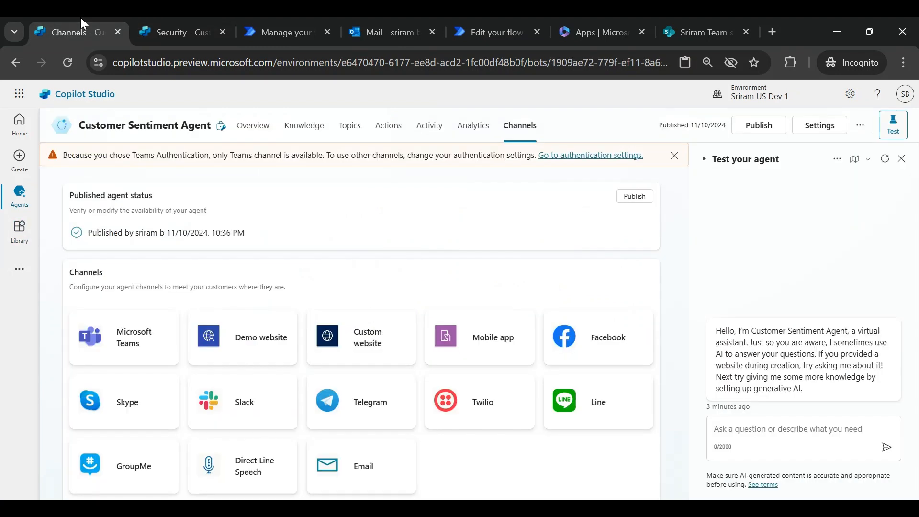
- Publish the agent from the Channels page
{"action": "left_click", "coordinate": [646, 203]}
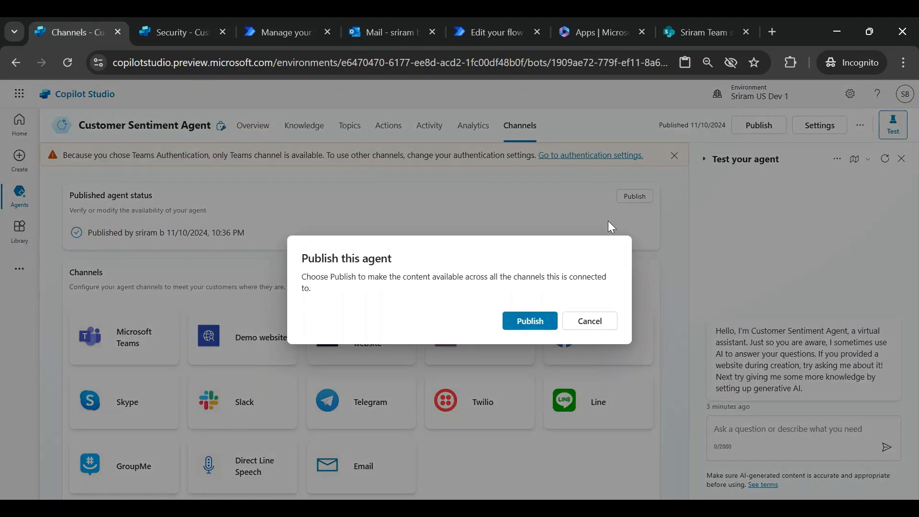
{"action": "left_click", "coordinate": [518, 329]}
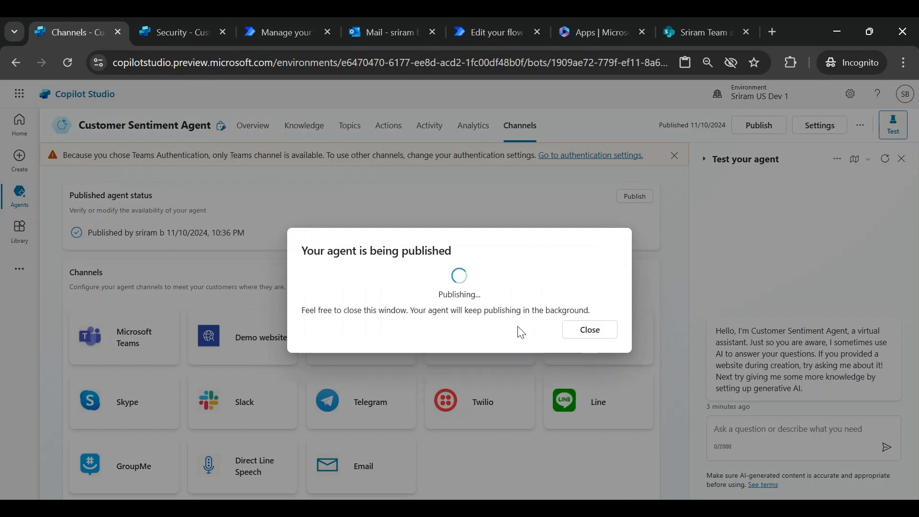